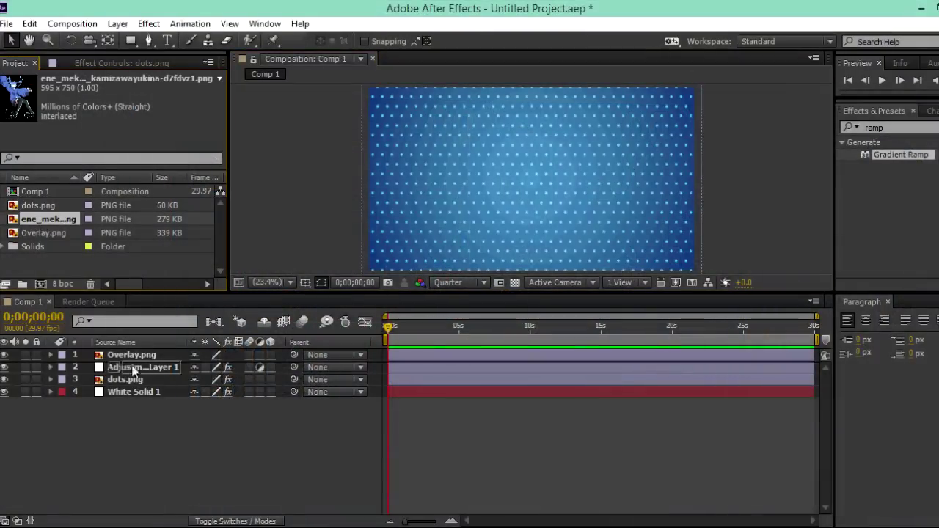
Add the character PNG to Comp 1 and remove its cherryLove watermark with an inverted Pen mask.
drag(41, 218, 40, 397)
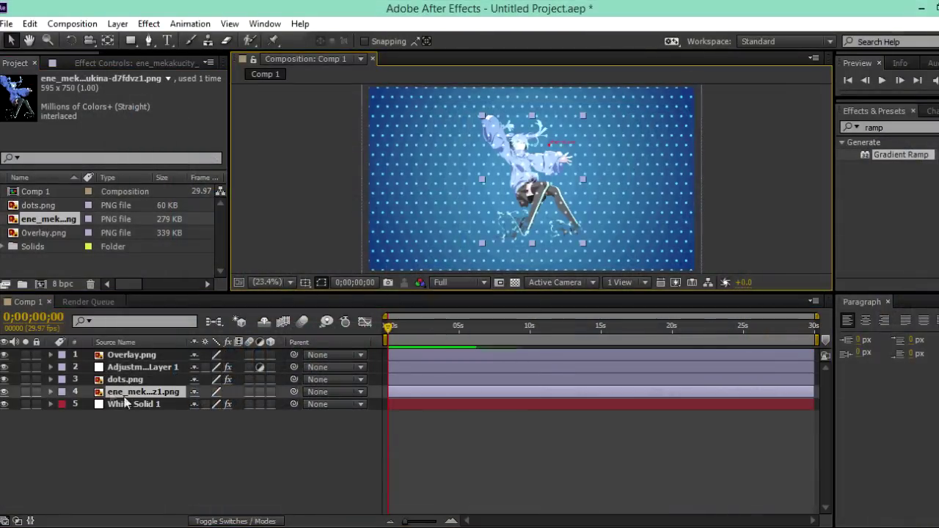
double_click(143, 392)
key(g)
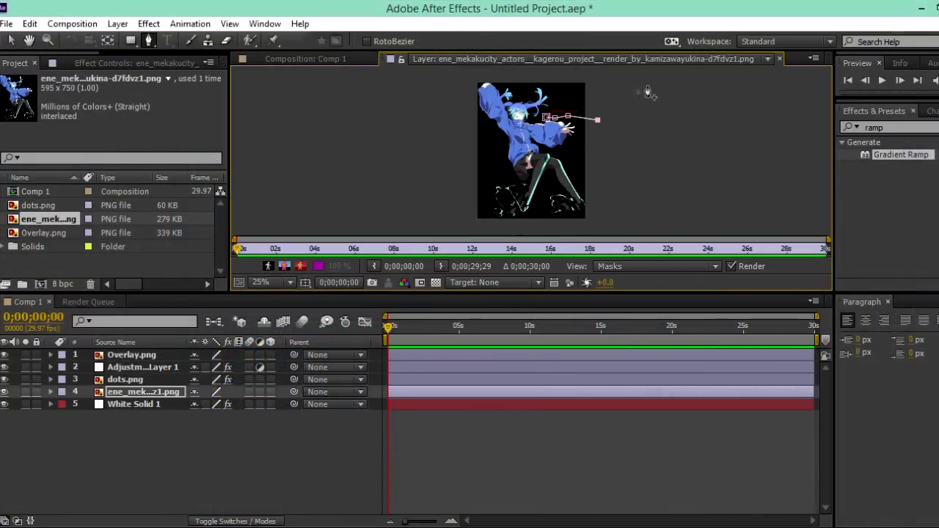
click(562, 155)
click(244, 416)
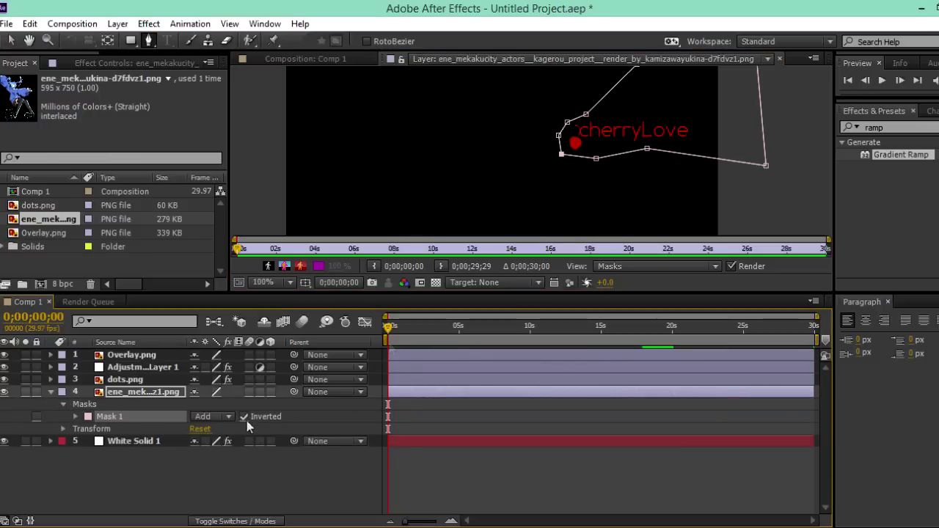
click(11, 41)
click(460, 282)
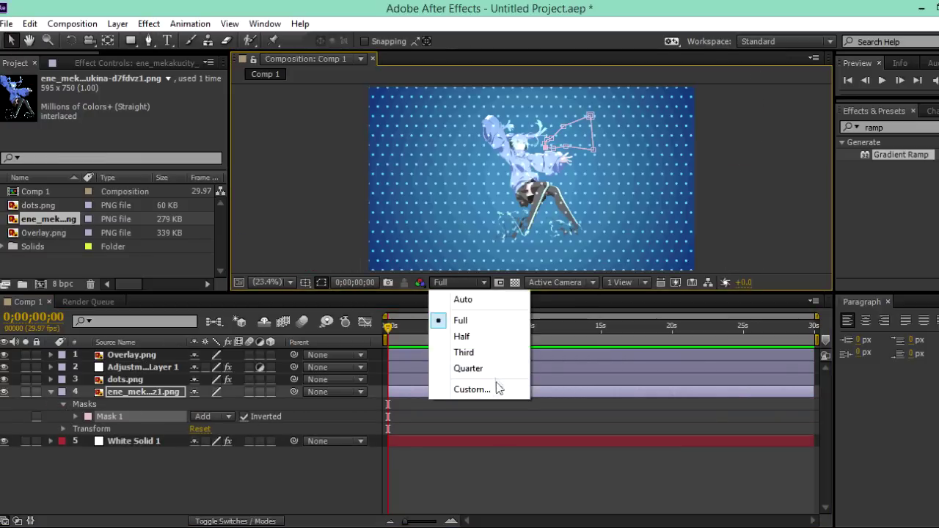
Set preview to Quarter; give the character anchor Y 644, 209% scale, position 707, 1264.
click(513, 368)
click(64, 429)
mouse_move(222, 441)
mouse_down()
mouse_move(215, 465)
mouse_move(325, 476)
mouse_up()
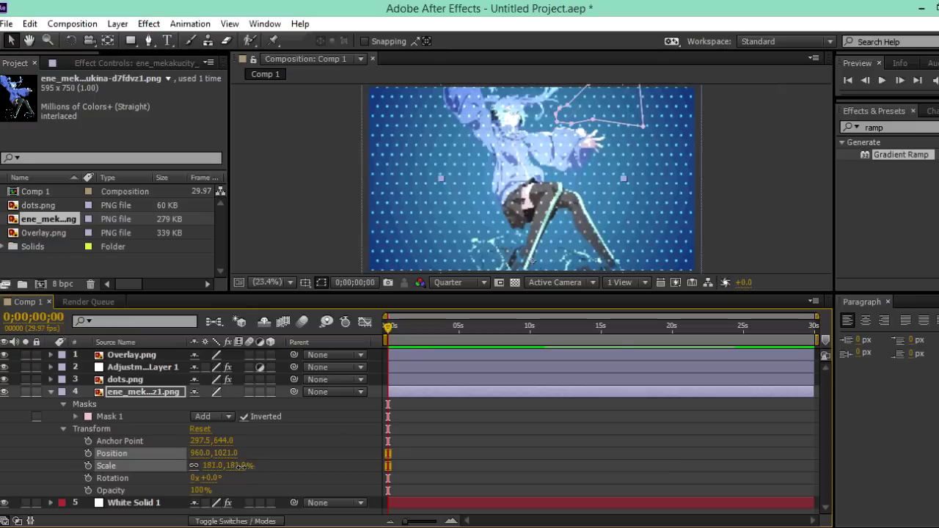
mouse_move(212, 465)
mouse_down()
mouse_move(237, 458)
mouse_move(147, 452)
mouse_up()
Search the Effects & Presets list for Drop Shadow.
click(891, 127)
text(dro)
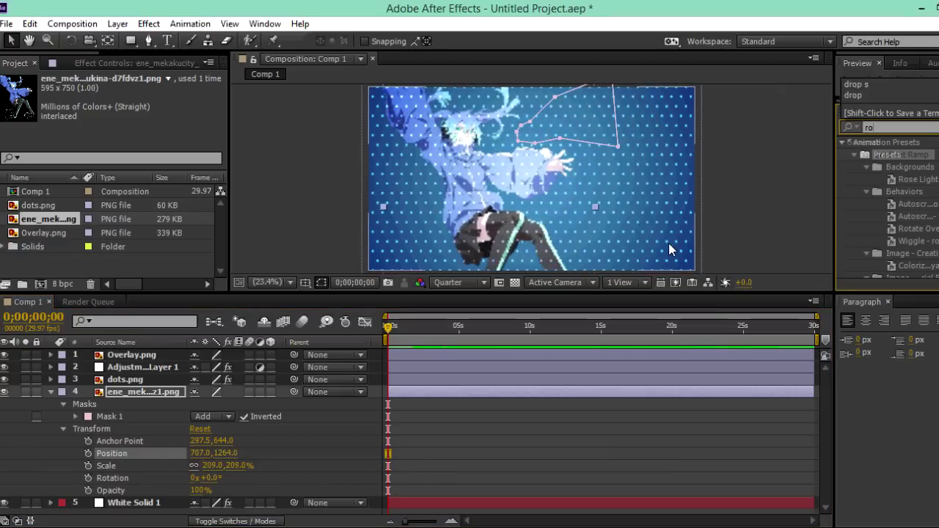
click(855, 83)
Apply a Drop Shadow (distance 20, 30% opacity) to the character and keyframe its 216% scale.
drag(898, 155, 153, 410)
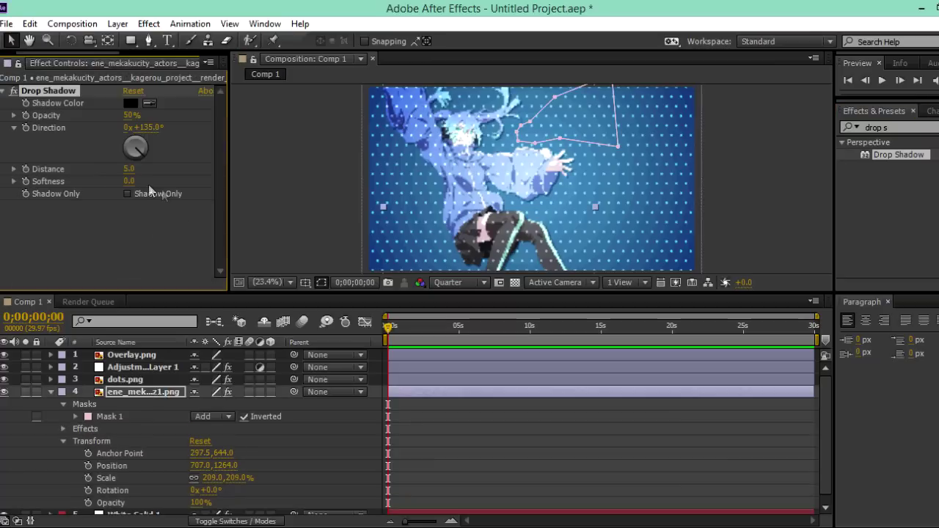
click(173, 88)
text(30)
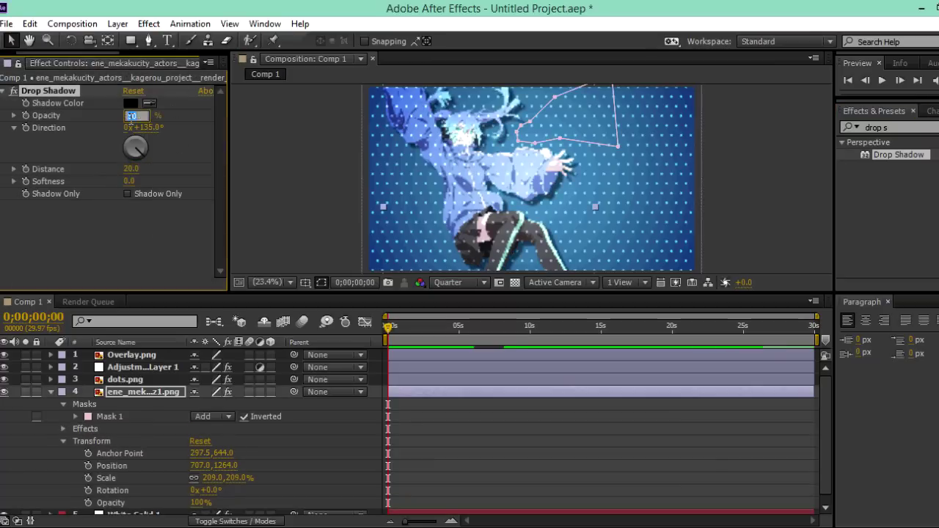
click(292, 228)
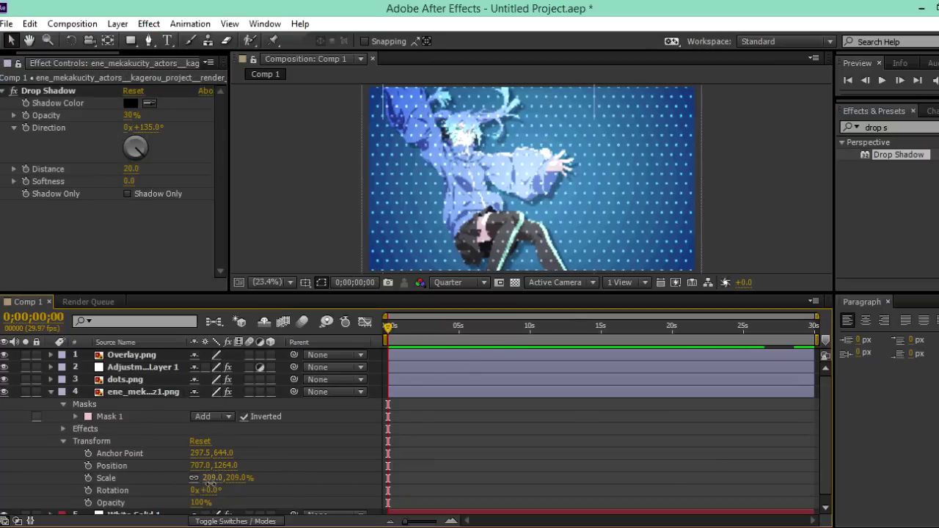
mouse_move(211, 477)
mouse_down()
mouse_move(239, 471)
mouse_move(221, 466)
mouse_up()
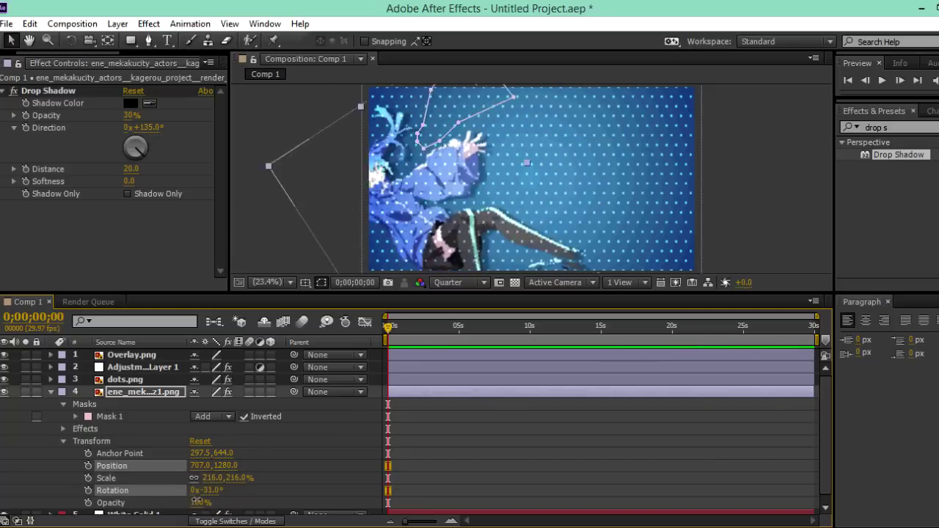
Undo the trial rotation and lower the character's pivot to anchor Y 1003, position 735, 2094.
key(ctrl+z)
drag(139, 449, 141, 461)
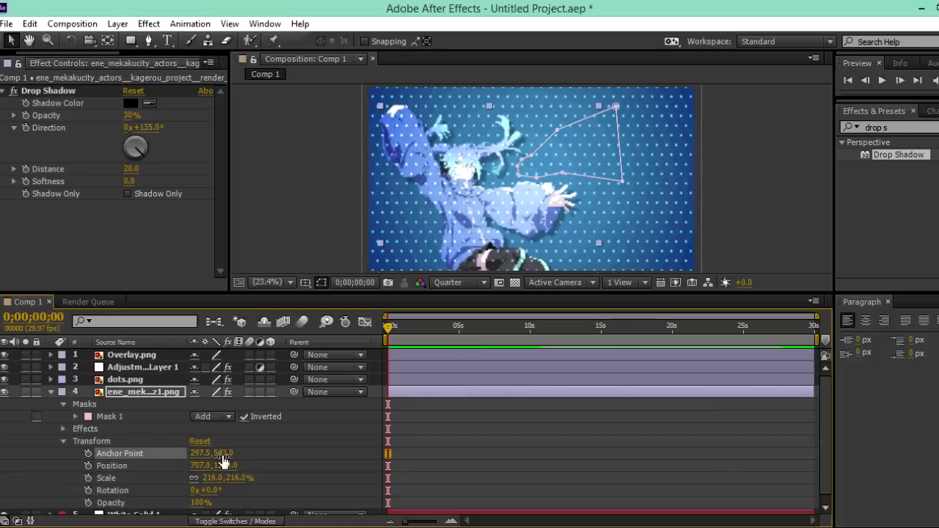
mouse_move(222, 461)
mouse_down()
mouse_move(199, 459)
mouse_move(147, 490)
mouse_up()
Keyframe the character's rotation at −65°, then 5° at 0;00;08;05.
click(88, 490)
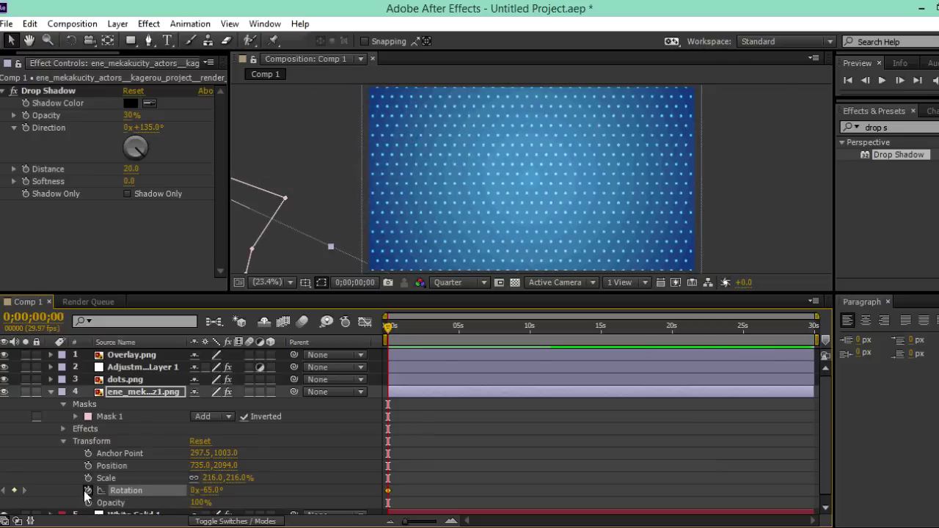
drag(242, 493, 239, 478)
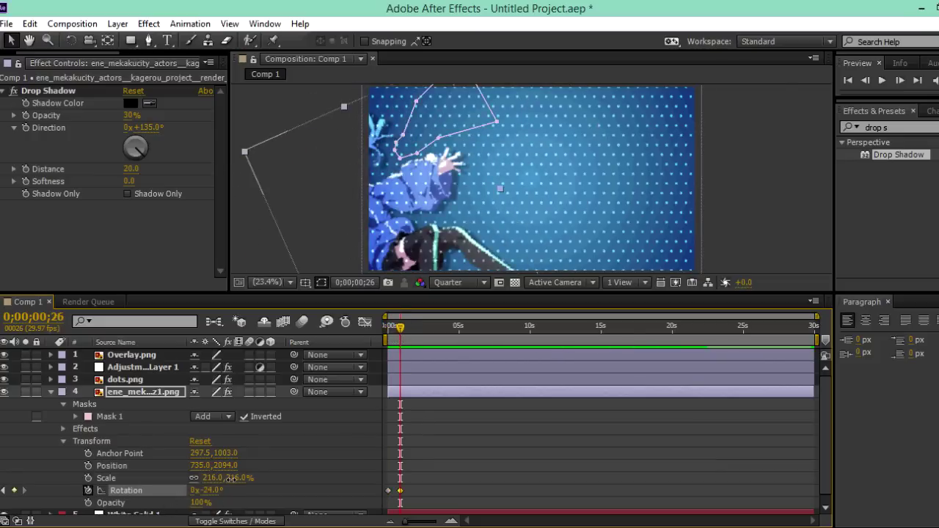
text(5)
key(Return)
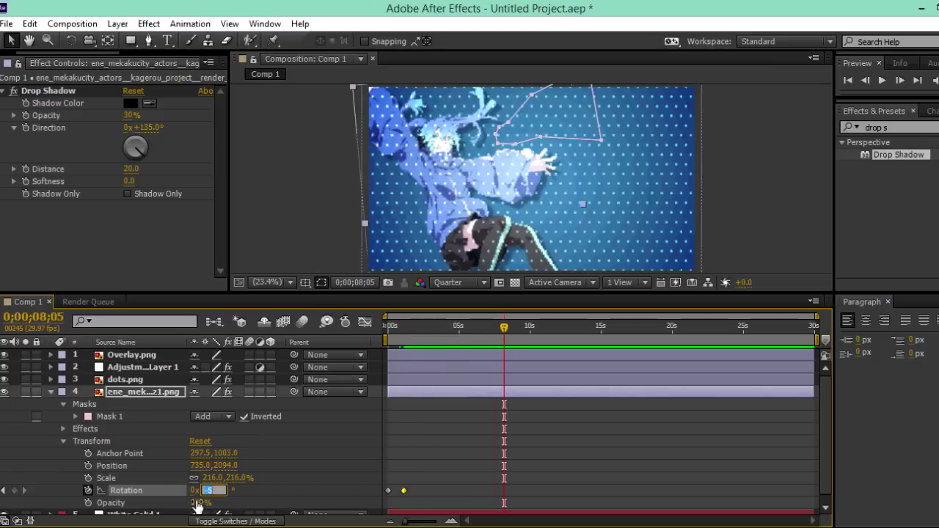
text(5)
key(Return)
right_click(389, 494)
Reshape the rotation's speed curve in the Graph Editor and preview the swing.
key(Escape)
right_click(389, 491)
click(183, 386)
click(364, 321)
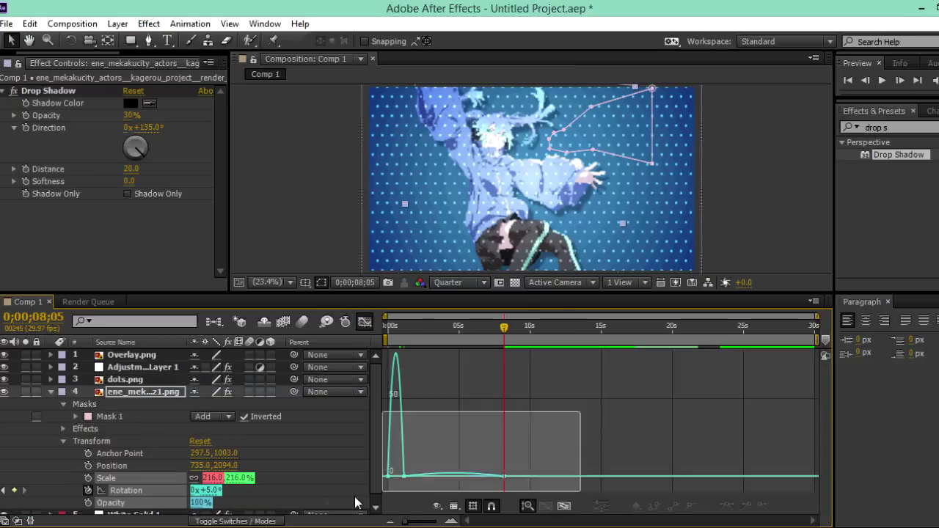
click(564, 506)
drag(754, 478, 543, 480)
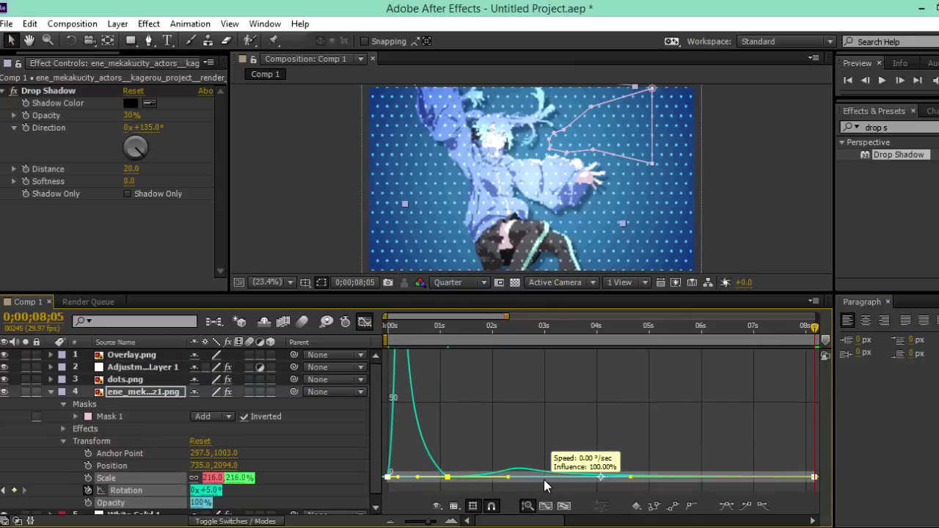
key(shift+F3)
key(space)
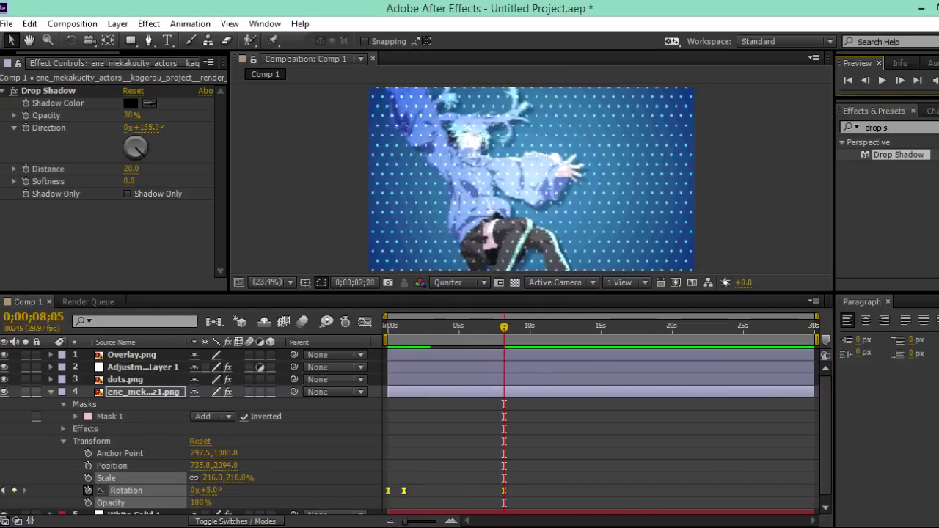
click(476, 466)
Apply Easy Ease to the rotation keyframes and preview the eased swing.
click(504, 490)
right_click(504, 490)
click(352, 383)
key(space)
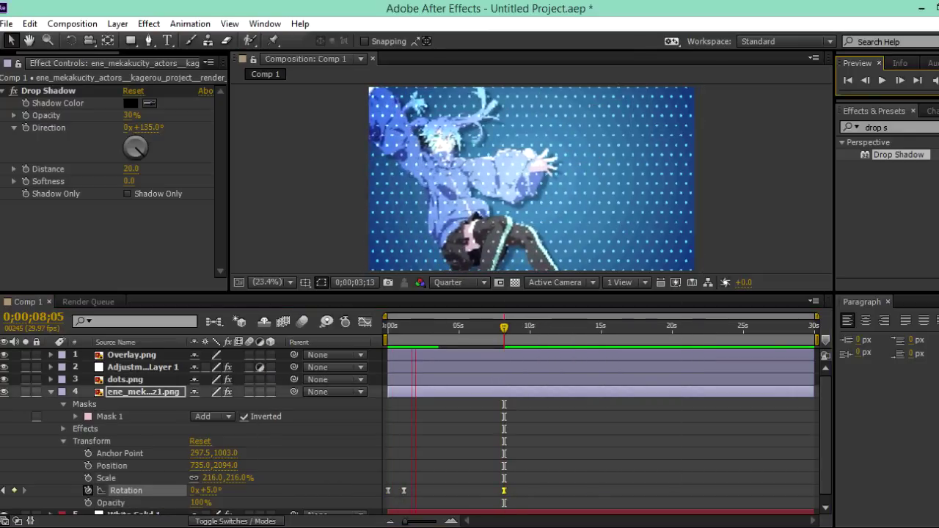
key(space)
key(space)
Collapse the character's properties and add a new text layer reading DO.
click(51, 392)
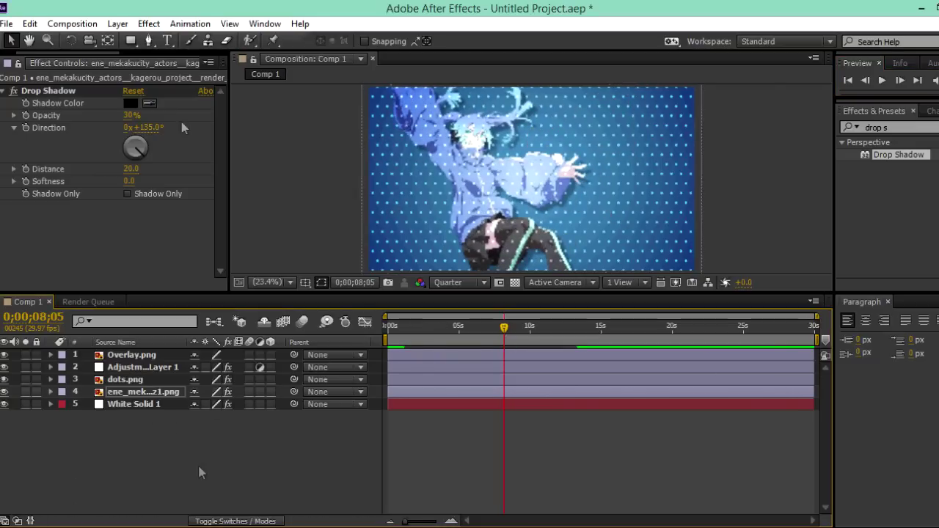
key(ctrl+t)
click(505, 179)
text(DO)
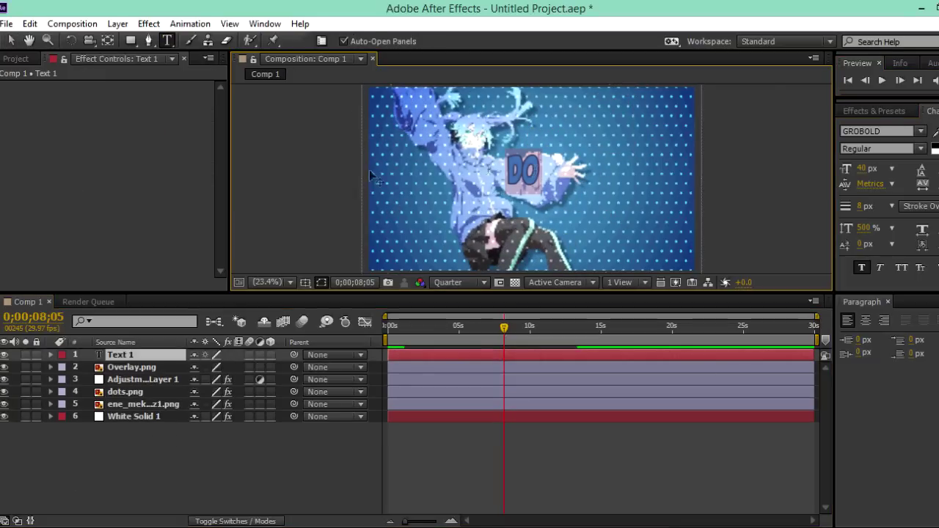
Style the DO text as Zeronero Black at 100 px with a white fill.
click(861, 168)
text(80)
key(Return)
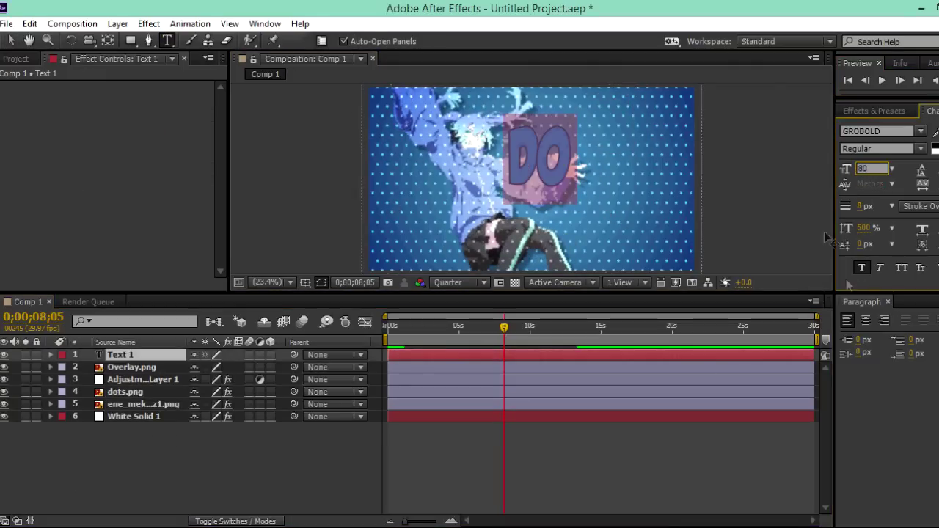
text(Zeronero)
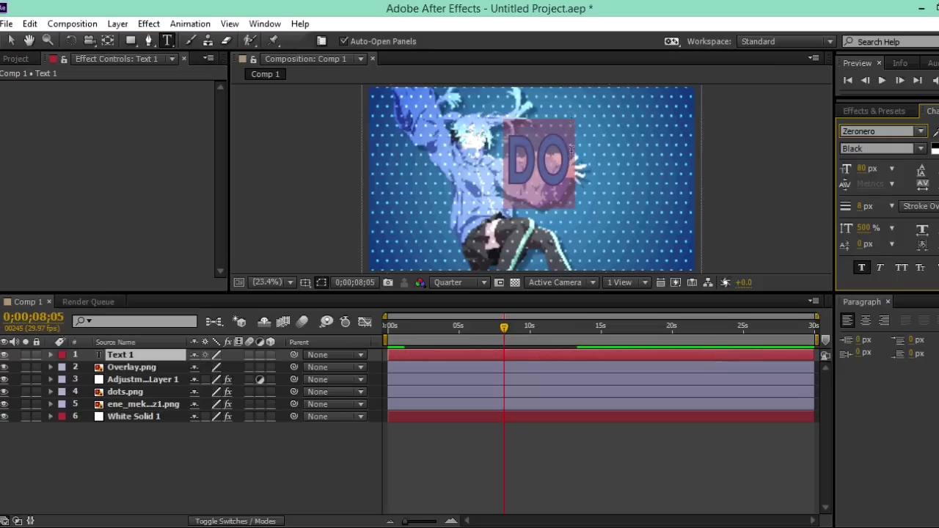
key(Tab)
text(100)
key(Return)
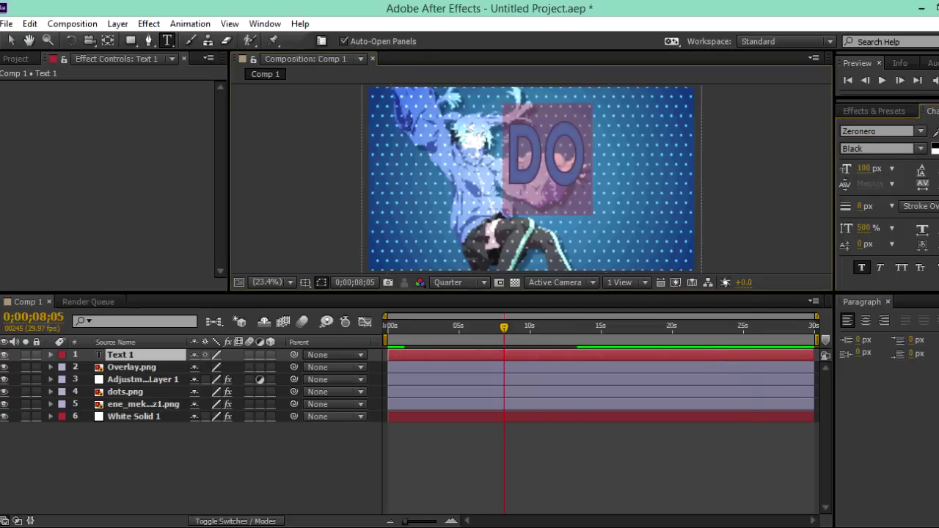
click(934, 149)
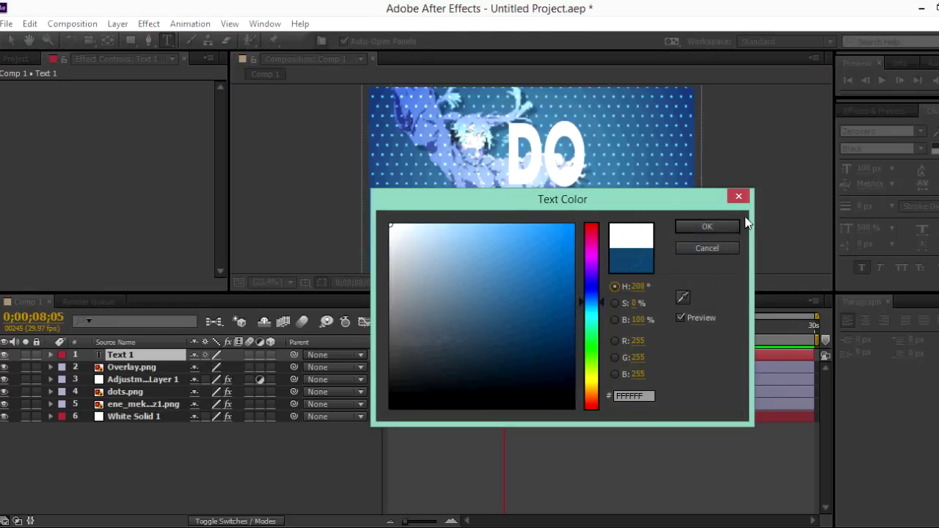
click(705, 227)
click(872, 111)
Apply a Drop Shadow to DO and place it beneath the dots layer.
text(drop s)
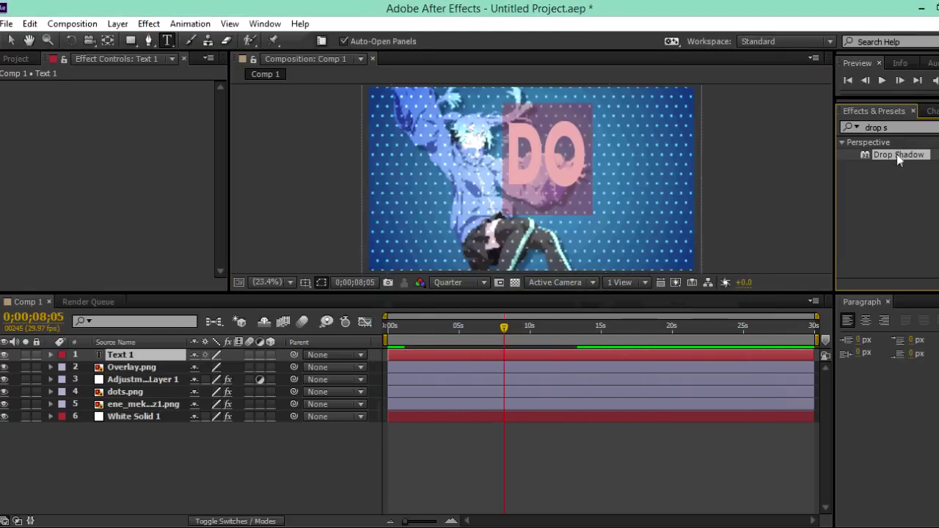
double_click(897, 155)
text(25)
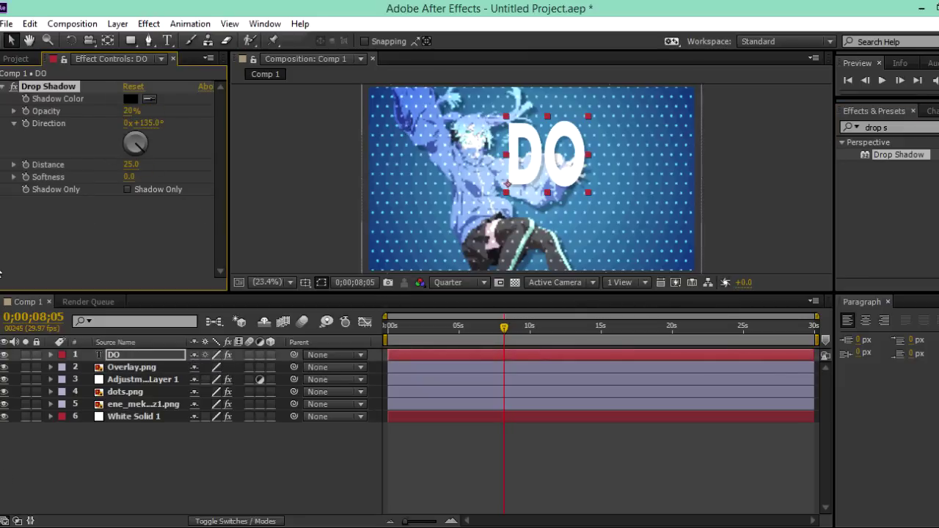
drag(132, 354, 132, 392)
Move the DO text to the right and higher in the frame via its transform values.
click(51, 392)
click(63, 428)
drag(197, 441, 355, 438)
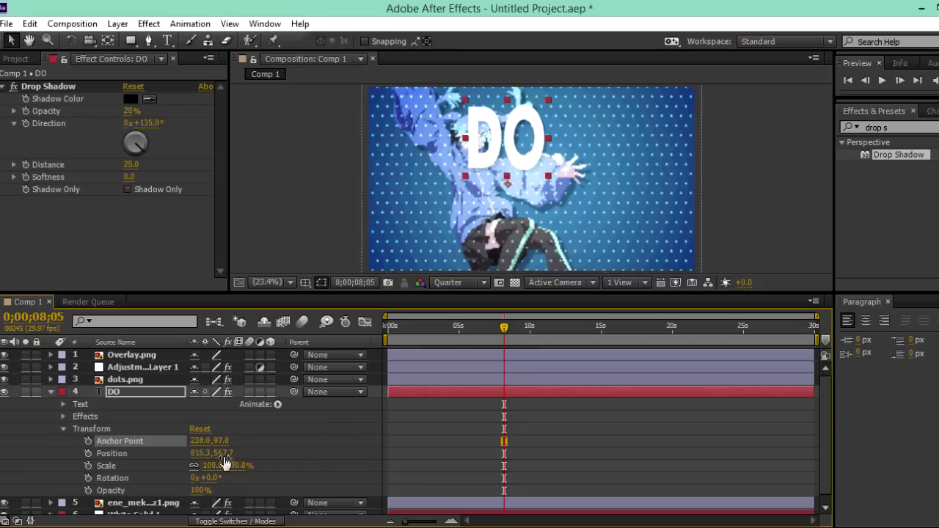
drag(227, 455, 346, 473)
drag(193, 452, 381, 466)
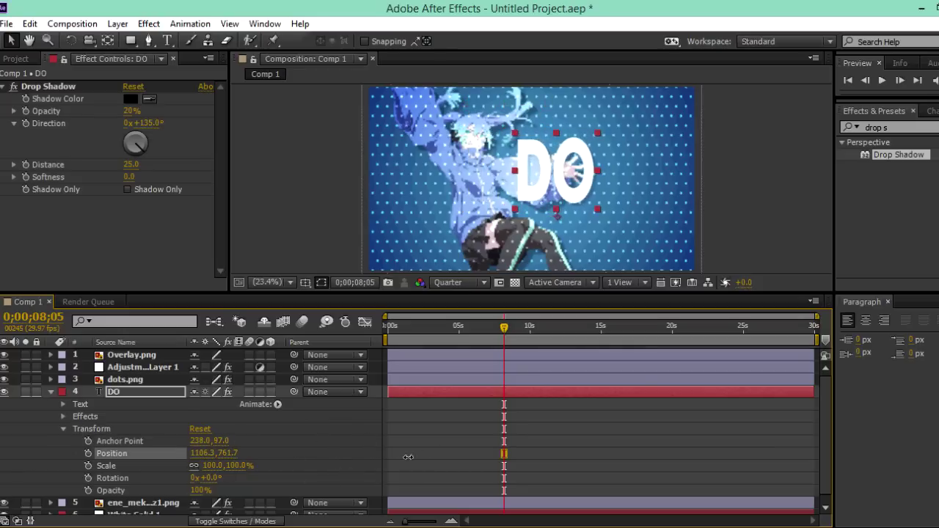
drag(215, 447, 147, 435)
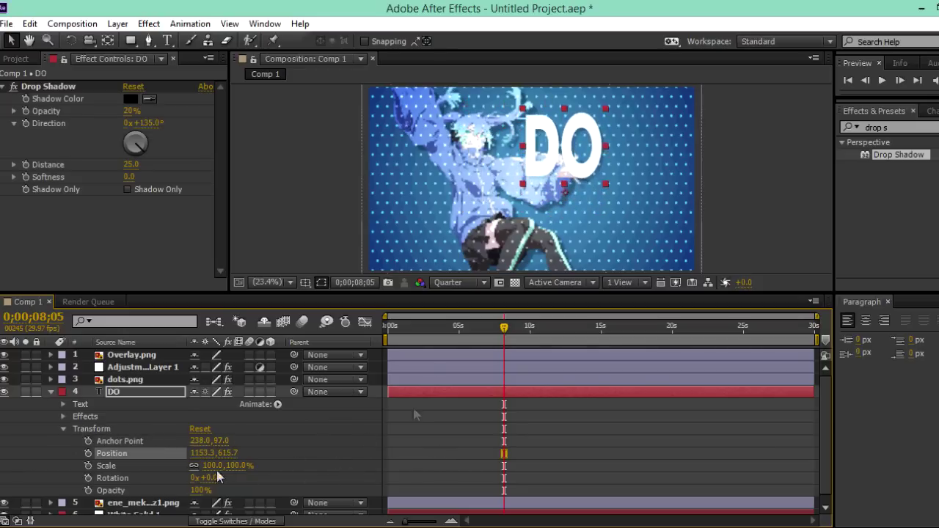
Keyframe DO's starting rotation of 114° at 0;00.
drag(421, 325, 388, 325)
click(88, 478)
mouse_move(207, 477)
mouse_down()
mouse_move(272, 477)
mouse_move(239, 477)
mouse_up()
Key DO at 0% scale at the start, then 120% and −20° at frame 17.
text(0)
key(Return)
click(396, 327)
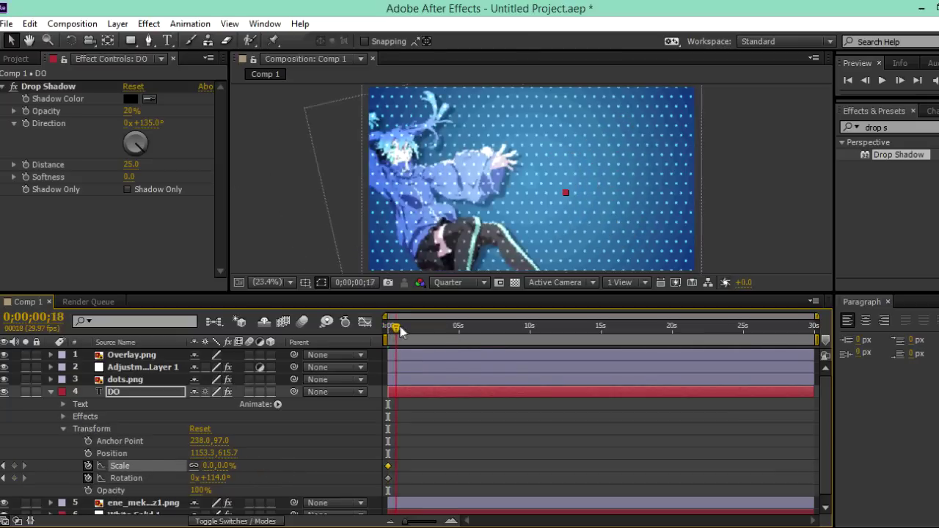
click(212, 478)
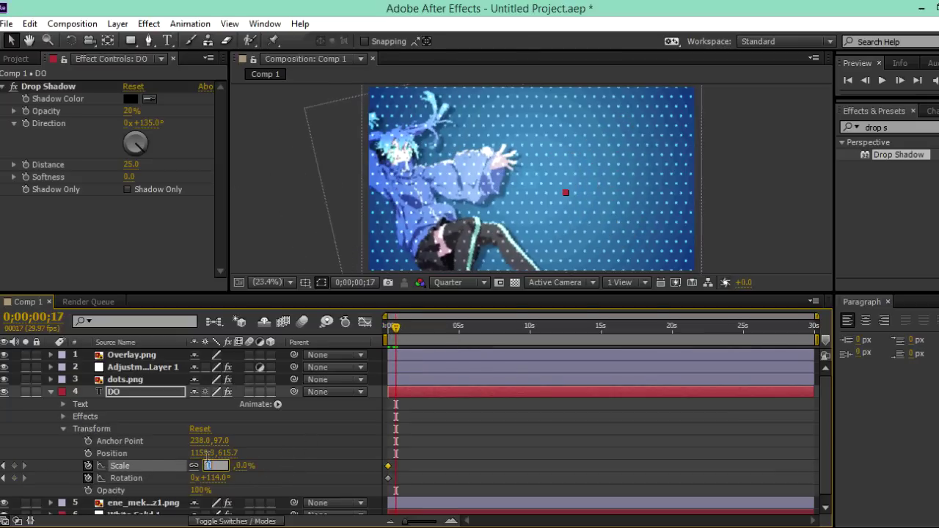
key(Tab)
text(-20)
key(Return)
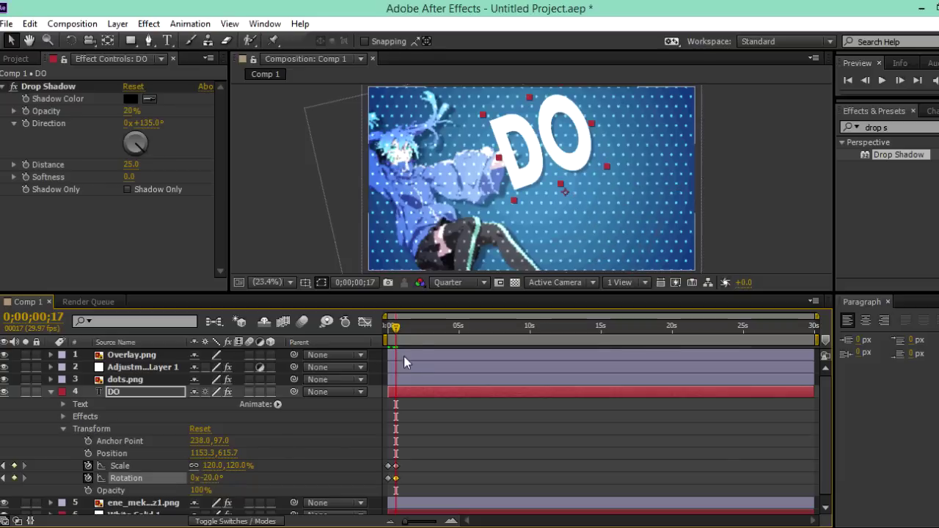
Settle DO at 100% scale and 0° rotation at 1;08.
click(405, 327)
click(213, 465)
text(0)
key(Return)
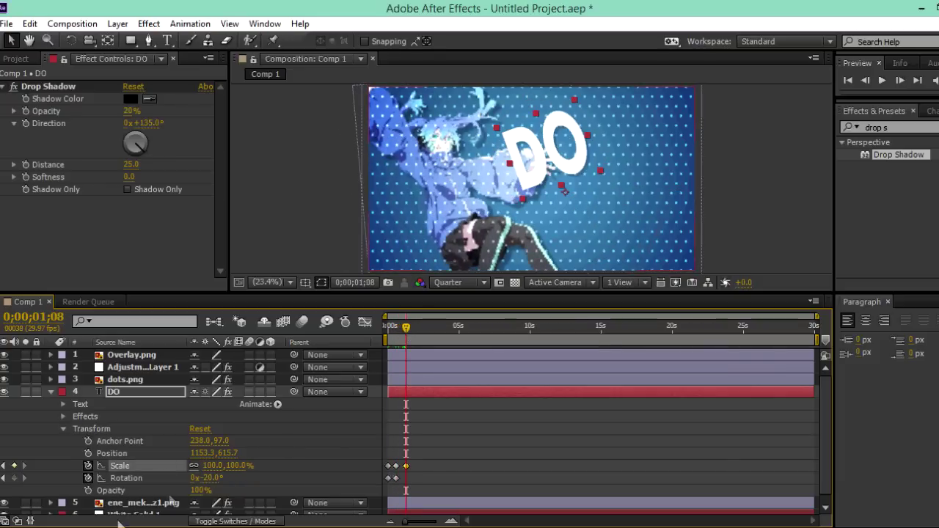
text(0)
key(Return)
Apply Easy Ease to DO's scale and rotation keyframes and preview the pop-in.
right_click(406, 477)
click(189, 369)
click(397, 471)
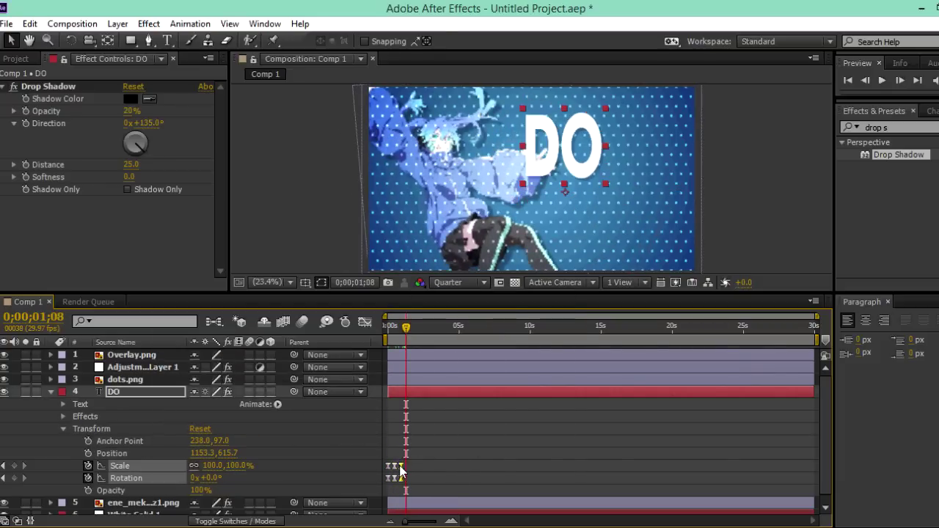
key(KP_0)
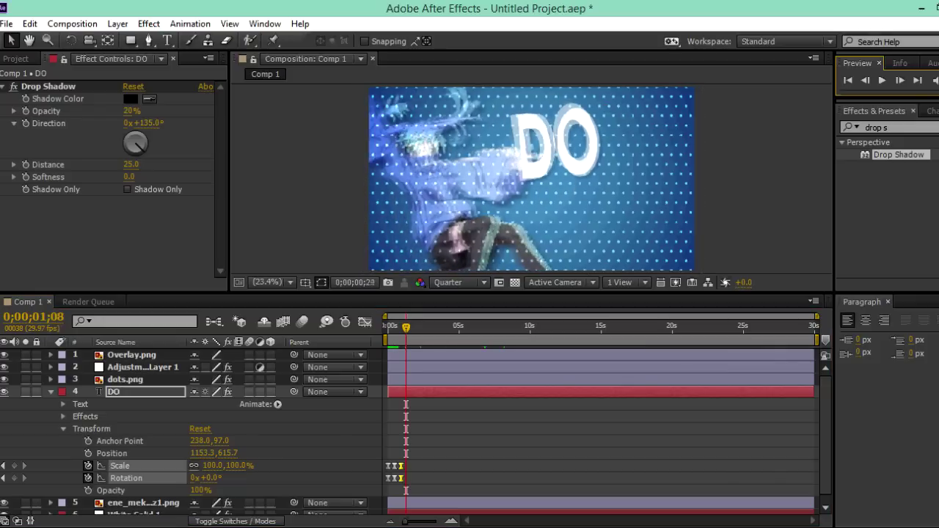
mouse_move(432, 443)
mouse_down()
mouse_move(395, 469)
mouse_move(405, 473)
mouse_up()
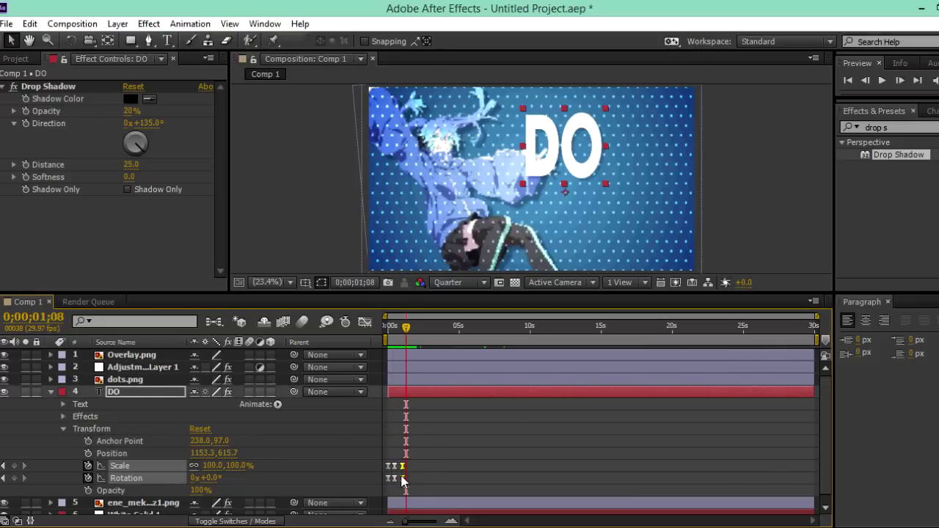
click(402, 480)
Nudge the DO text slightly higher and duplicate the layer.
click(136, 391)
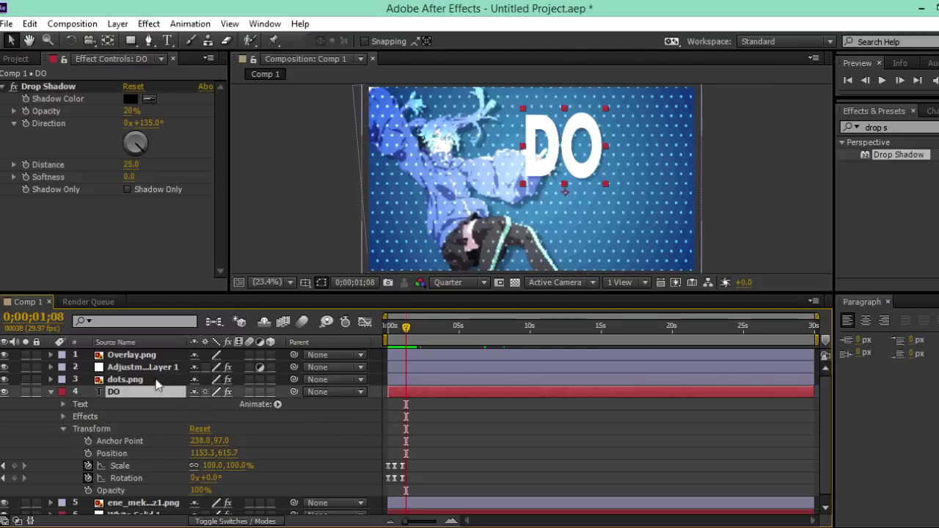
drag(220, 452, 144, 395)
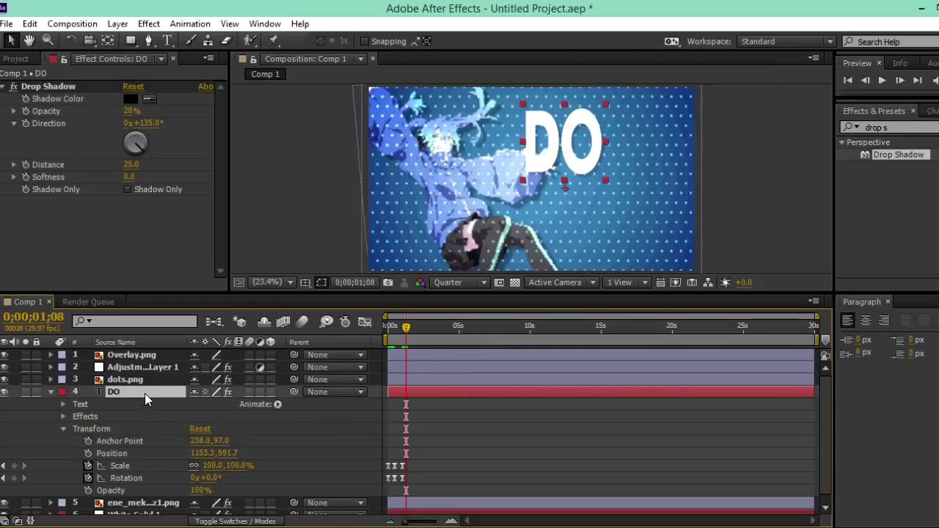
key(ctrl+d)
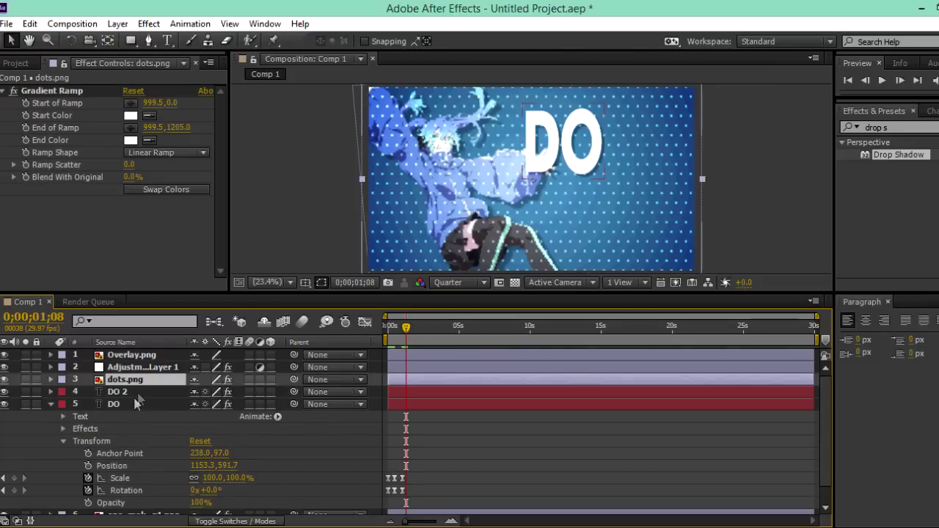
Retype the copied text as YOU and move it below and right of DO.
click(136, 403)
key(ctrl+t)
double_click(523, 156)
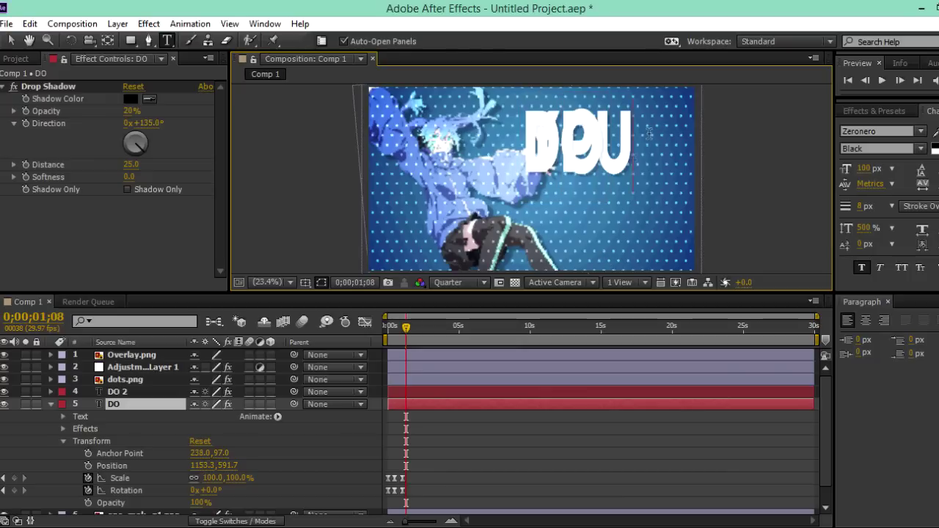
drag(226, 465, 593, 287)
double_click(601, 218)
text(YOUU)
drag(258, 464, 293, 465)
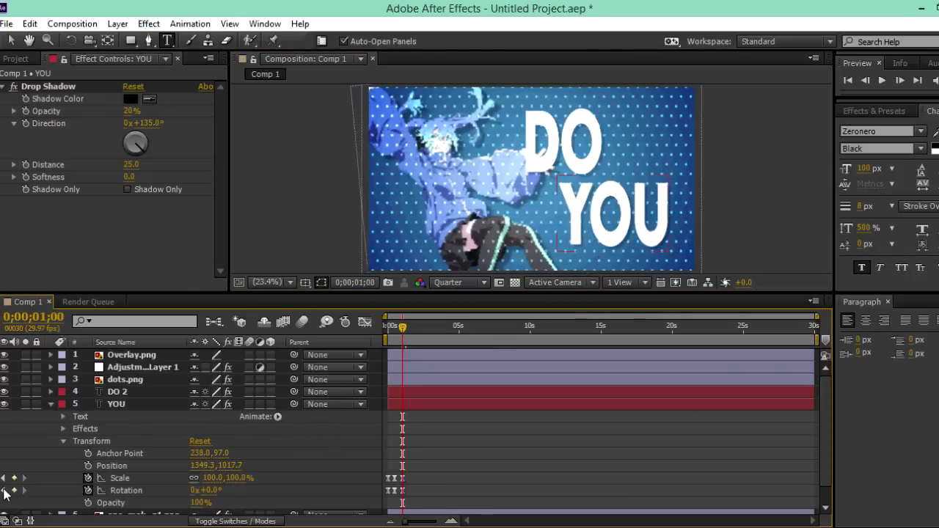
Flip YOU's rotation keyframes so it tilts the opposite way, using 20°.
click(4, 490)
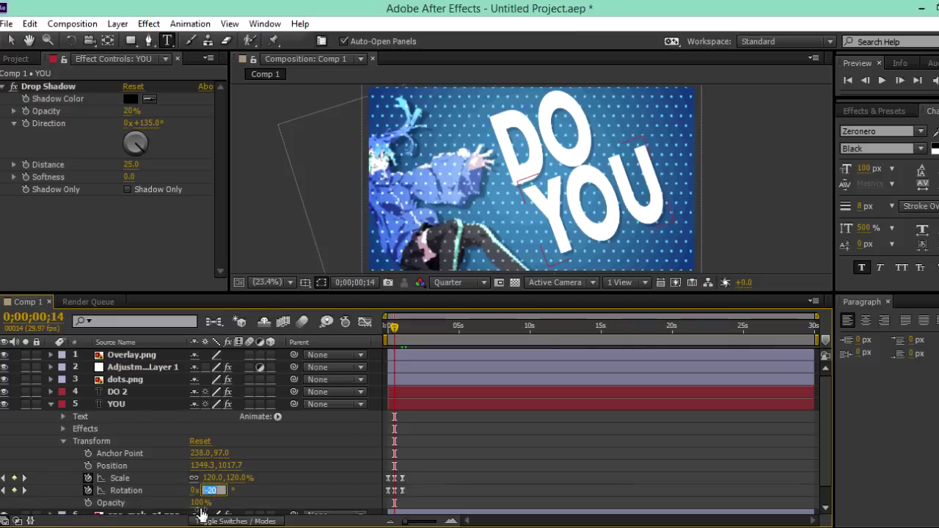
text(20)
click(145, 490)
click(3, 490)
click(211, 490)
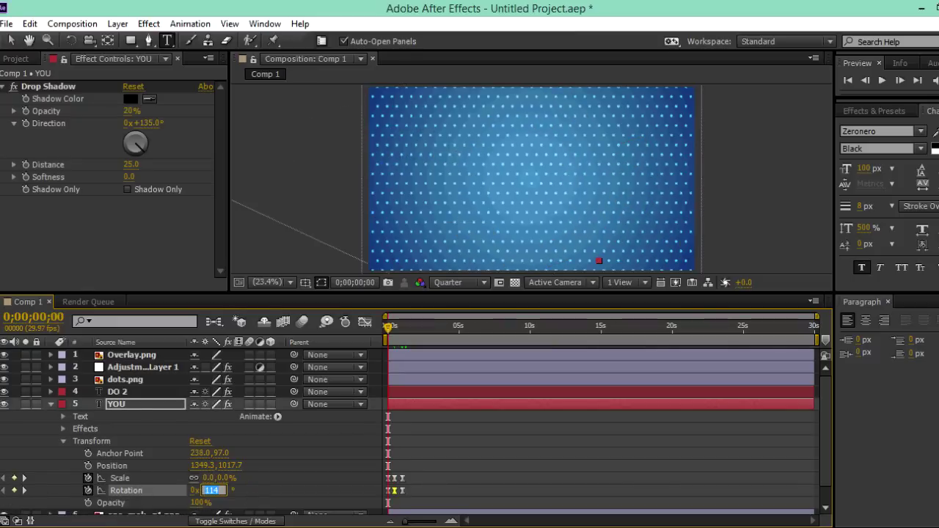
Stack YOU above DO 2, delay both slightly, and turn on motion blur.
drag(164, 394, 169, 389)
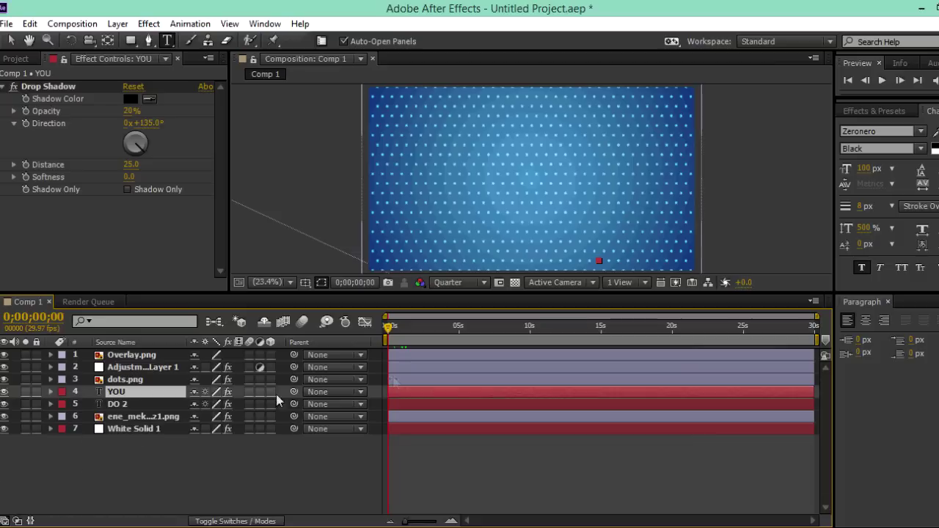
drag(400, 408, 411, 391)
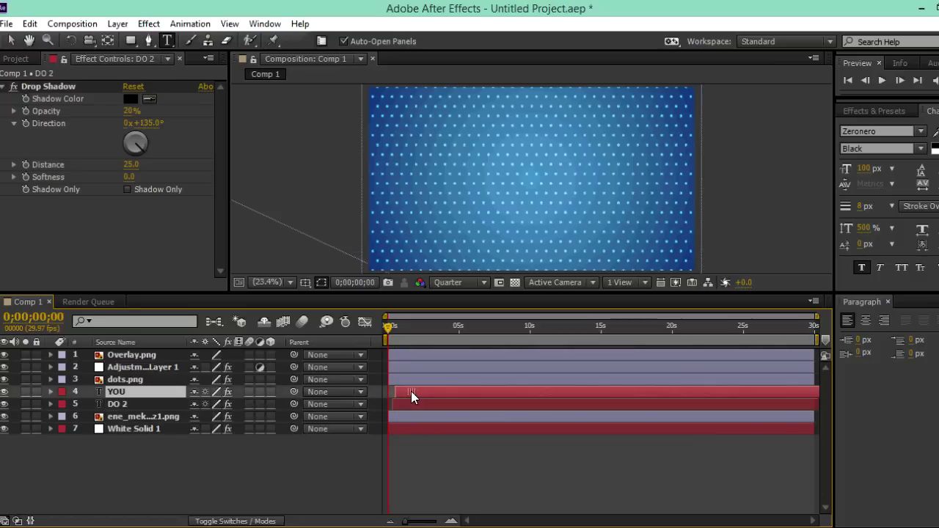
click(249, 392)
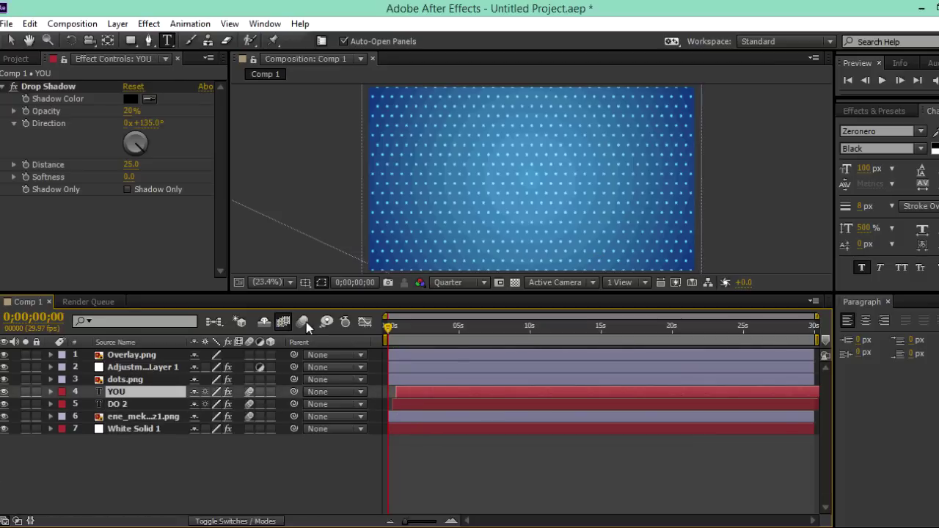
Play back the DO YOU animation and stop at 1;04.
key(ctrl+3)
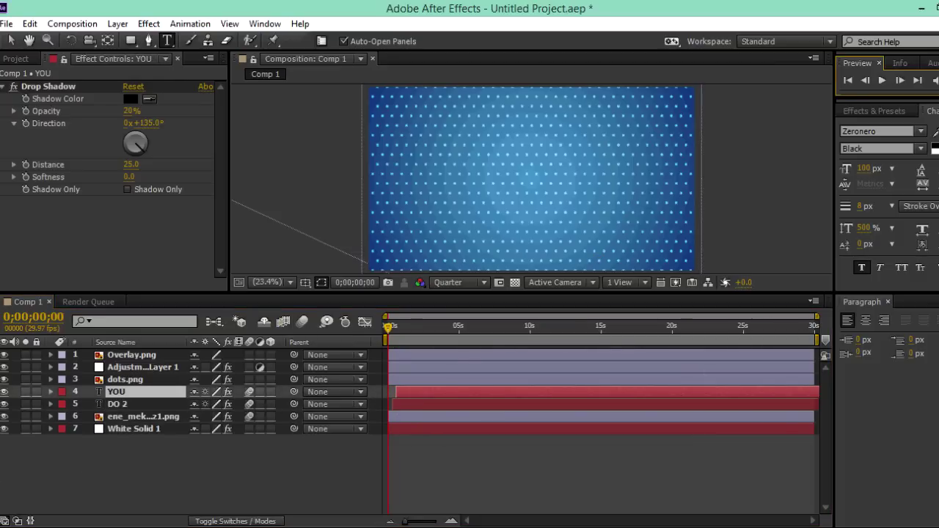
key(space)
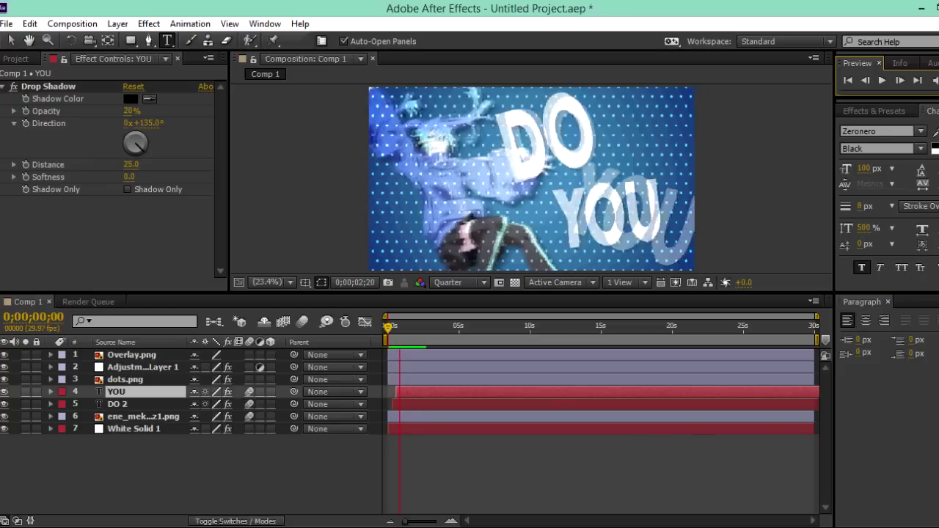
drag(389, 326, 406, 328)
Select White Solid 1 alone to show its Radial Ramp gradient settings.
click(371, 416)
click(232, 429)
shift+click(168, 391)
right_click(140, 433)
click(151, 430)
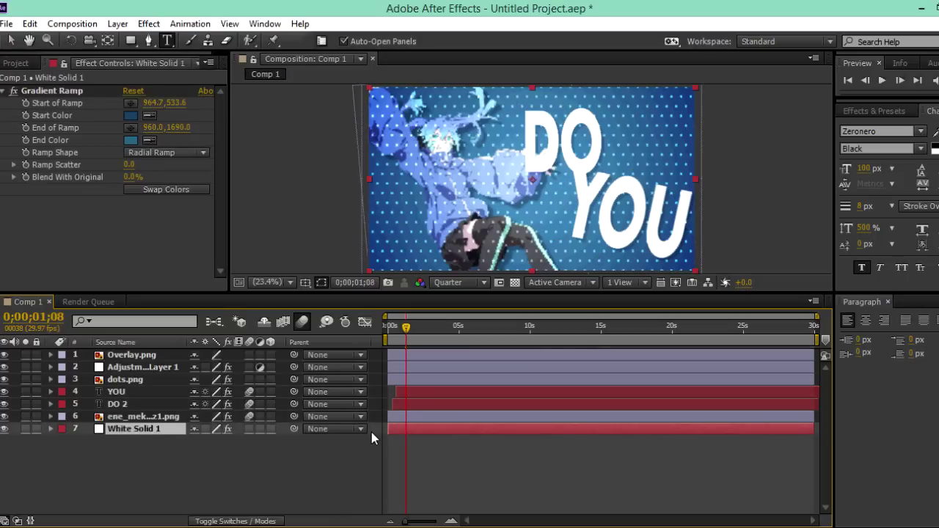
Duplicate White Solid 1, hide the original, and set both of the copy's ramp colours to white.
key(ctrl+d)
click(4, 429)
click(867, 118)
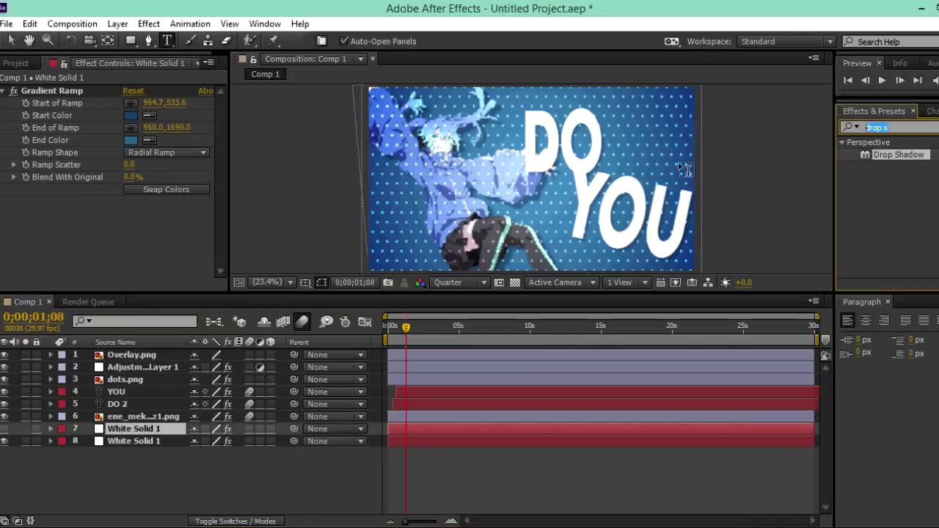
click(135, 441)
click(131, 141)
click(389, 224)
click(707, 227)
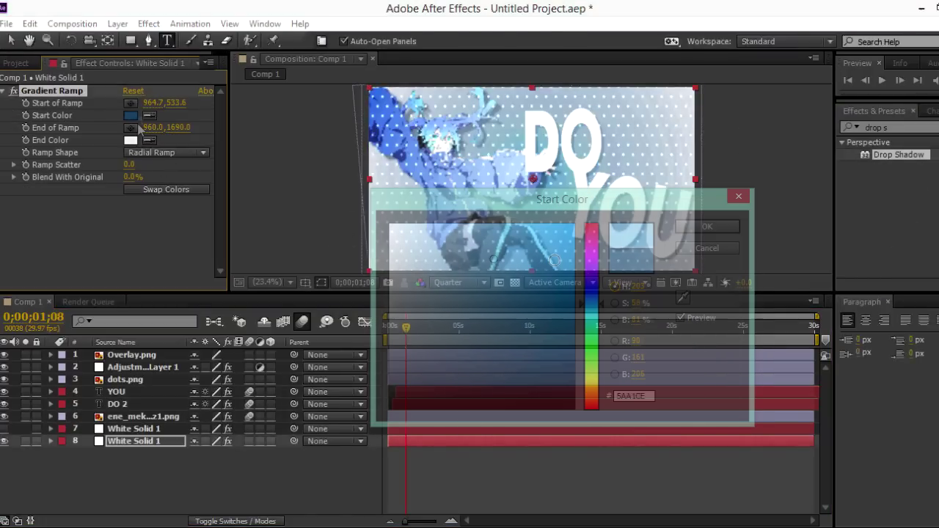
click(131, 115)
click(389, 224)
click(707, 227)
Pre-compose the text and background copy into "1" and parent it to a new Null 1.
shift+click(183, 393)
right_click(183, 393)
click(227, 450)
key(Return)
right_click(202, 455)
mouse_move(272, 307)
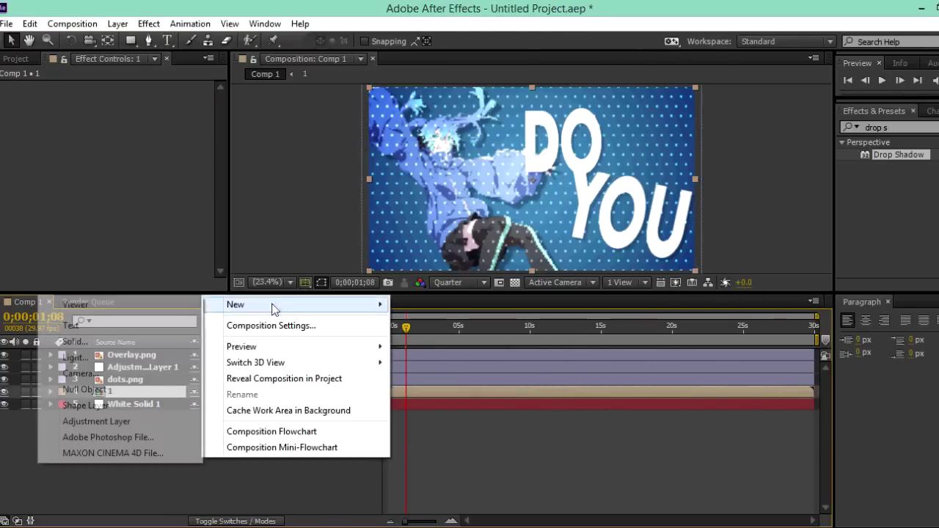
click(131, 389)
drag(294, 404, 154, 393)
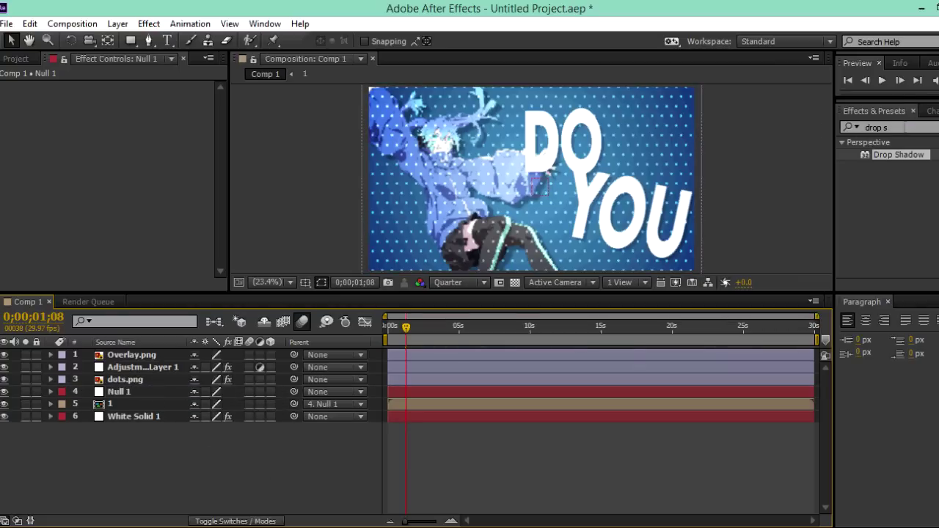
Apply the CC Tiler effect to the precomp layer.
key(ctrl+5)
text(cc tiler)
drag(886, 154, 136, 404)
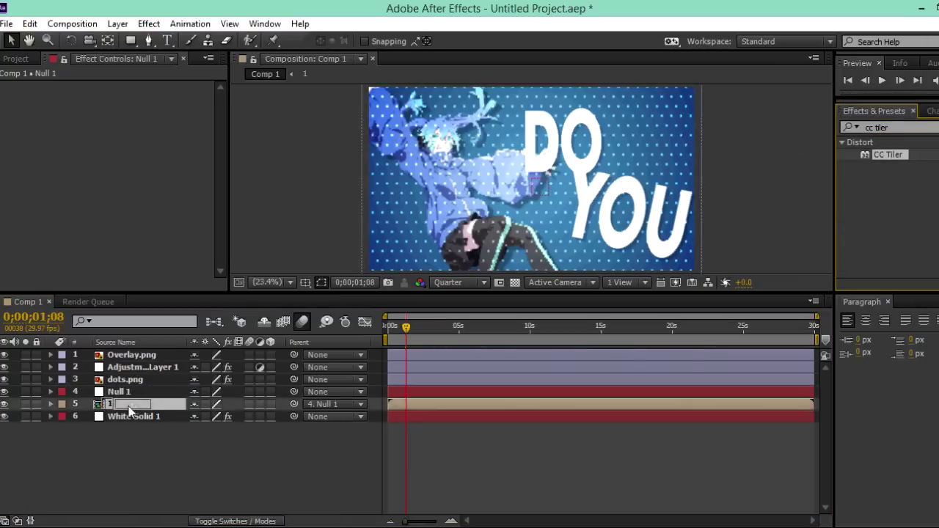
Test then undo a smaller tiling scale, and keyframe CC Tiler Scale at 100% at 1;08.
drag(137, 98, 52, 103)
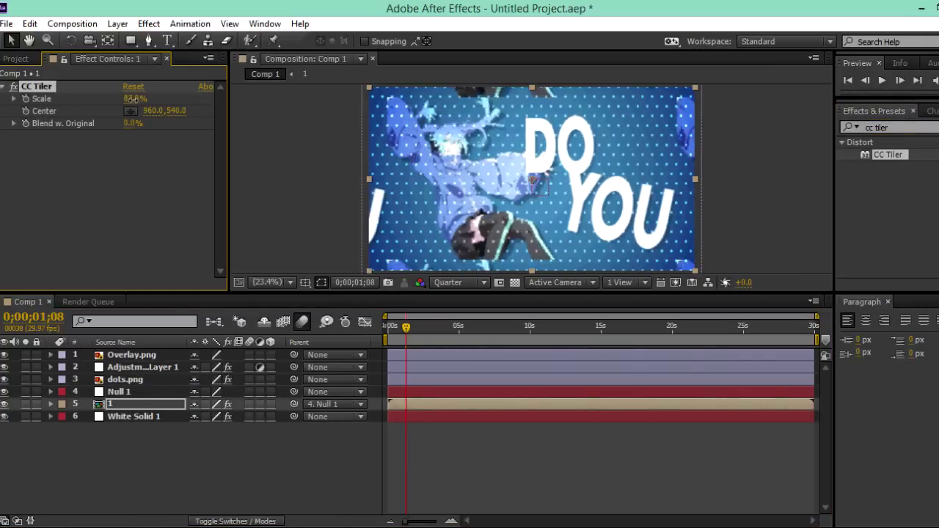
key(ctrl+z)
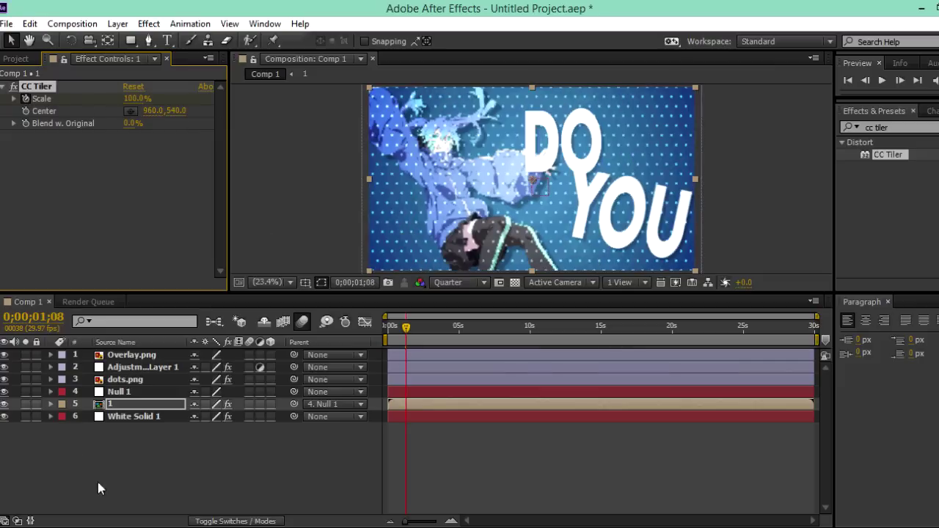
click(50, 404)
click(63, 416)
click(76, 428)
click(101, 441)
At 2;06, set CC Tiler Scale to 35%.
drag(406, 328, 418, 329)
drag(137, 99, 103, 99)
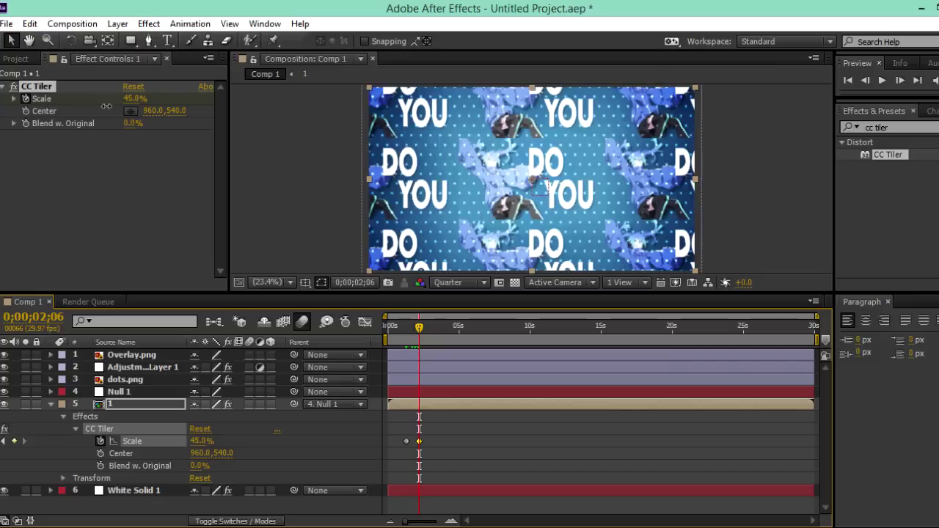
click(132, 98)
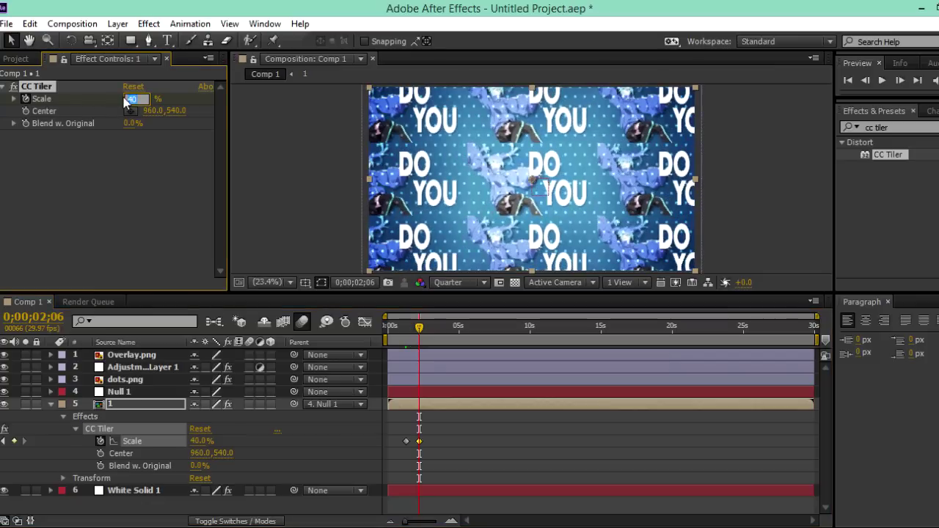
text(30)
key(Return)
text(5)
key(Return)
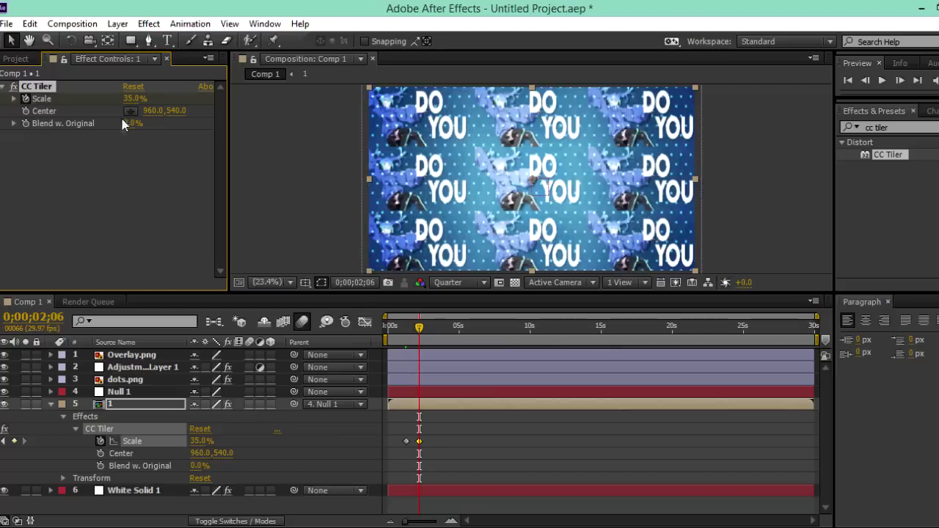
Return to the first scale keyframe and expand the layer's Transform properties.
click(305, 461)
click(4, 441)
click(64, 478)
scroll(73, 473, down, 2)
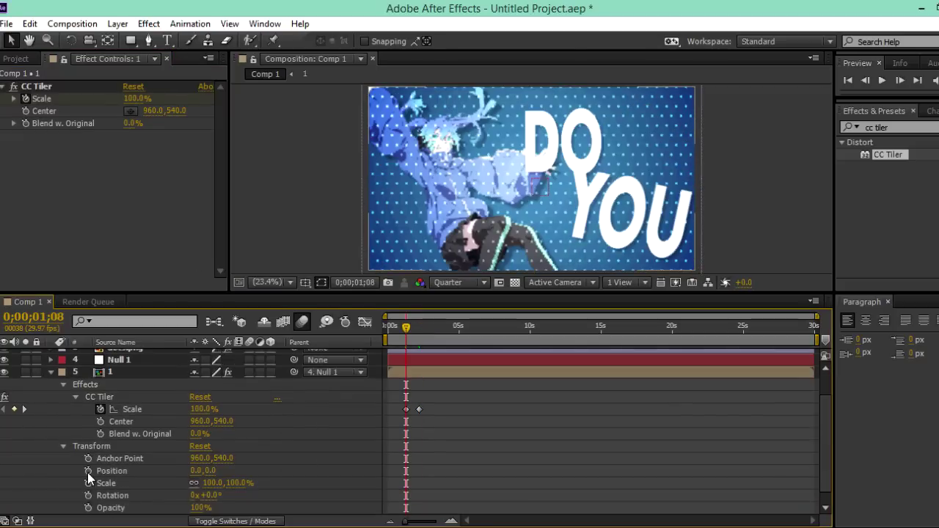
Make the tiled layer and Null 1 3D, keying Null 1 Position back to Z 1639 at 2;06.
click(270, 372)
click(51, 359)
click(64, 372)
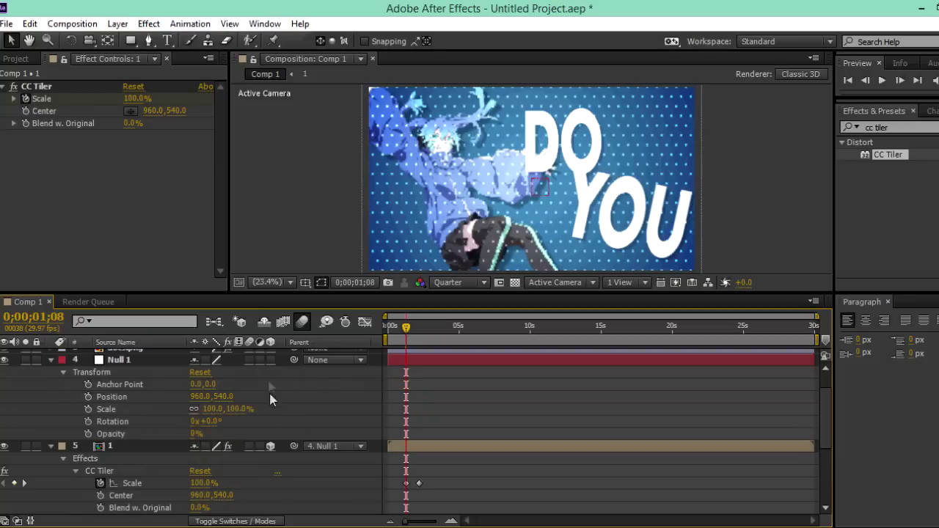
click(270, 359)
click(87, 396)
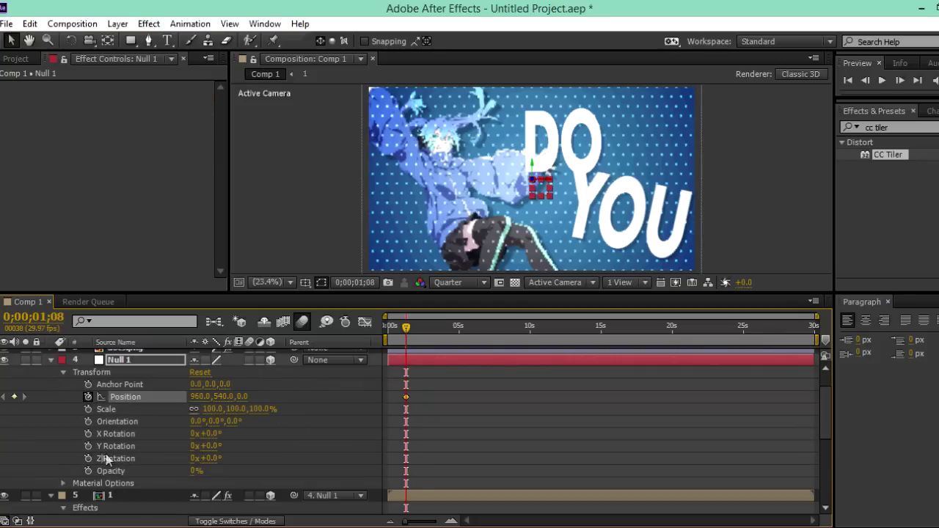
scroll(48, 463, down, 1)
click(24, 495)
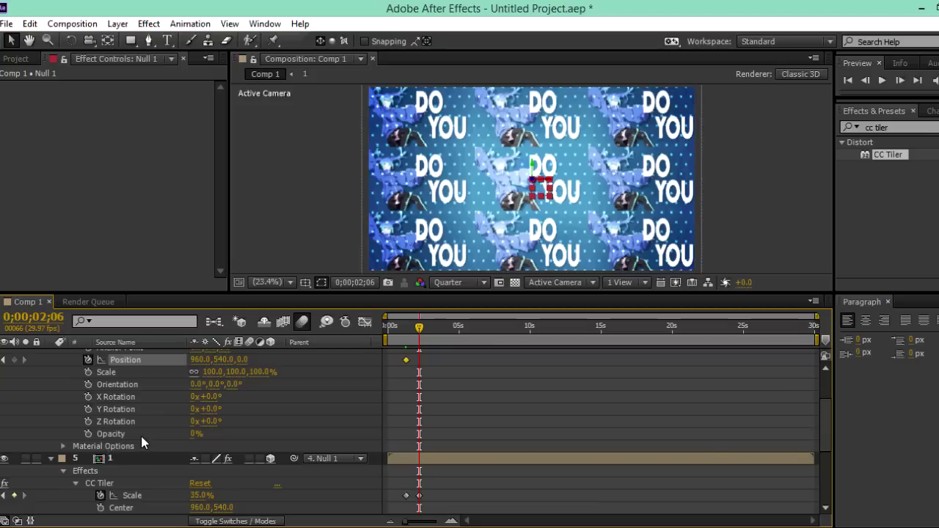
scroll(141, 437, up, 1)
mouse_move(244, 396)
mouse_down()
mouse_move(873, 499)
mouse_move(529, 443)
mouse_up()
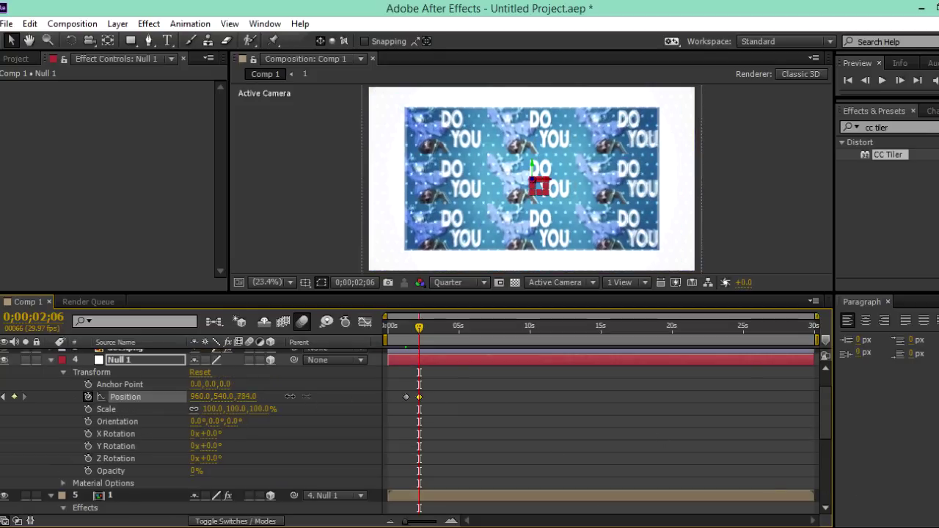
drag(270, 396, 274, 396)
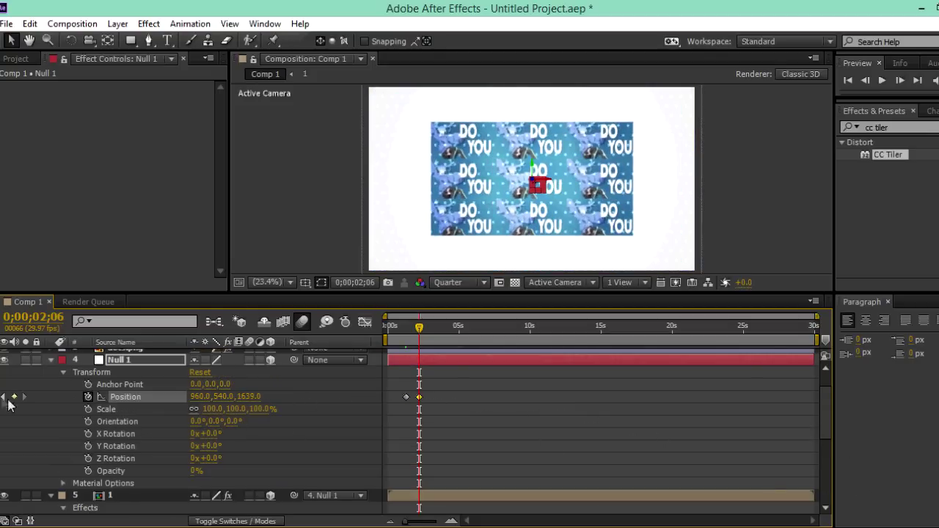
Create a new text layer and paste in the WANT text.
click(51, 360)
key(ctrl+t)
key(ctrl+v)
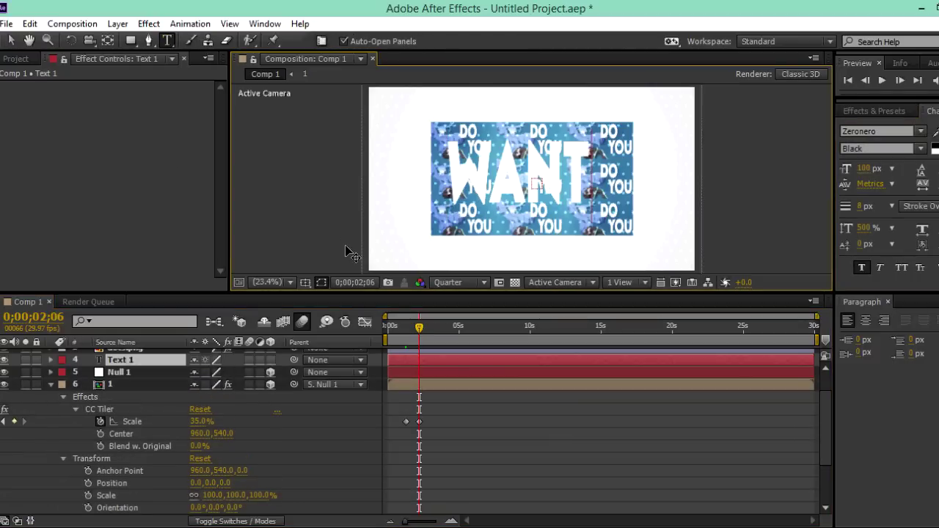
Colour the WANT THIS text navy and set its Drop Shadow distance to 25.
key(ctrl+a)
click(934, 143)
click(594, 300)
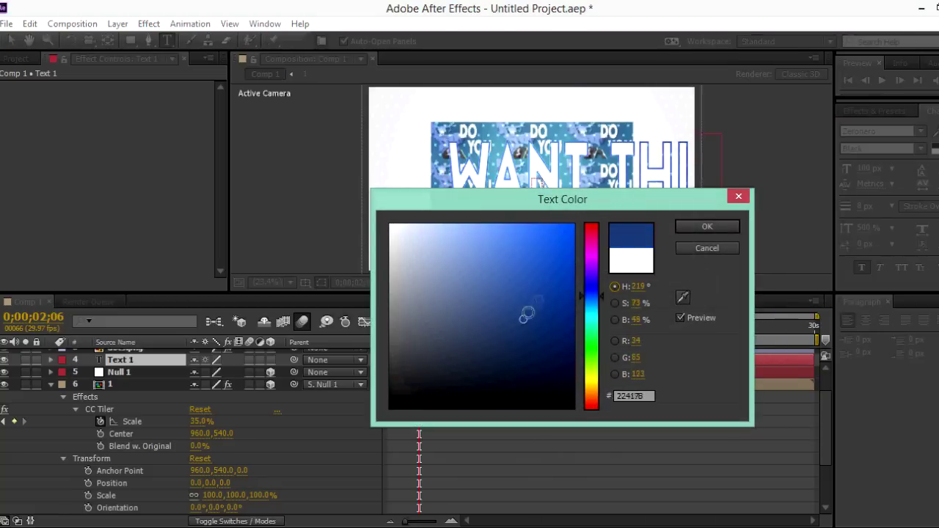
click(706, 247)
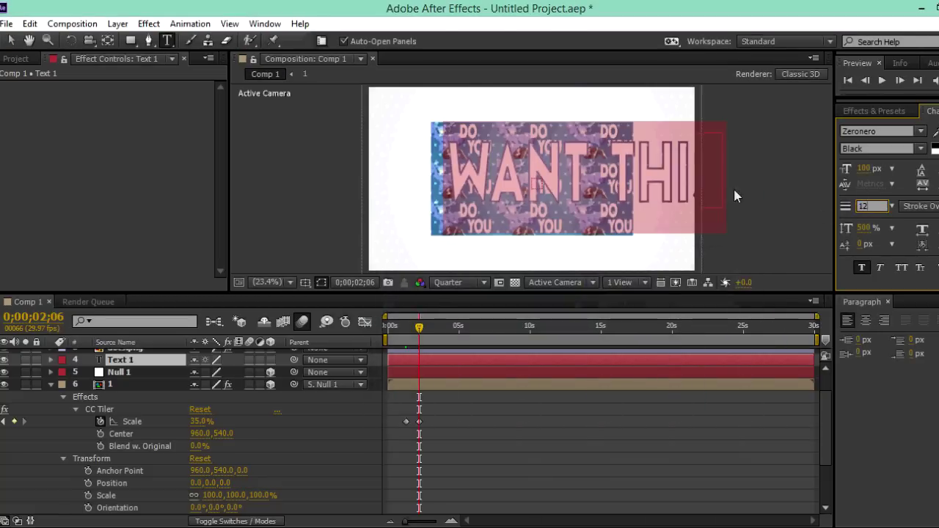
click(934, 149)
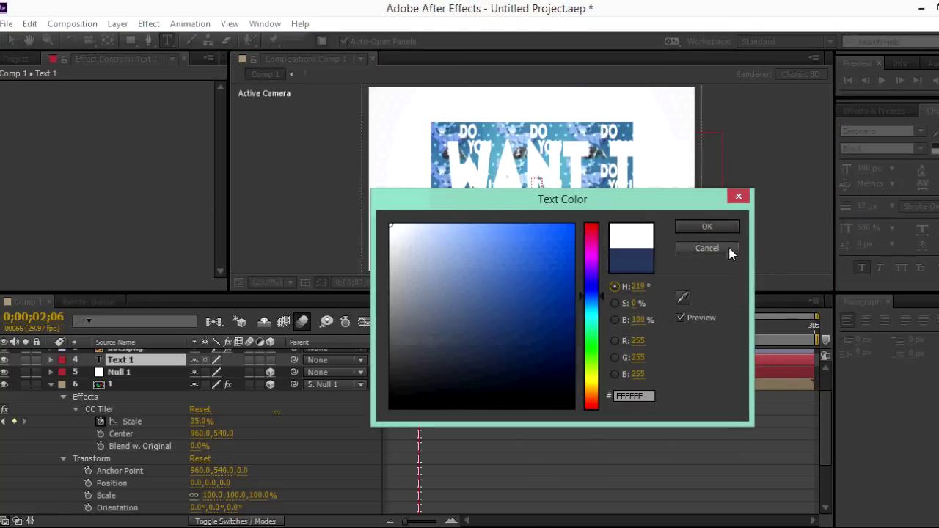
click(729, 250)
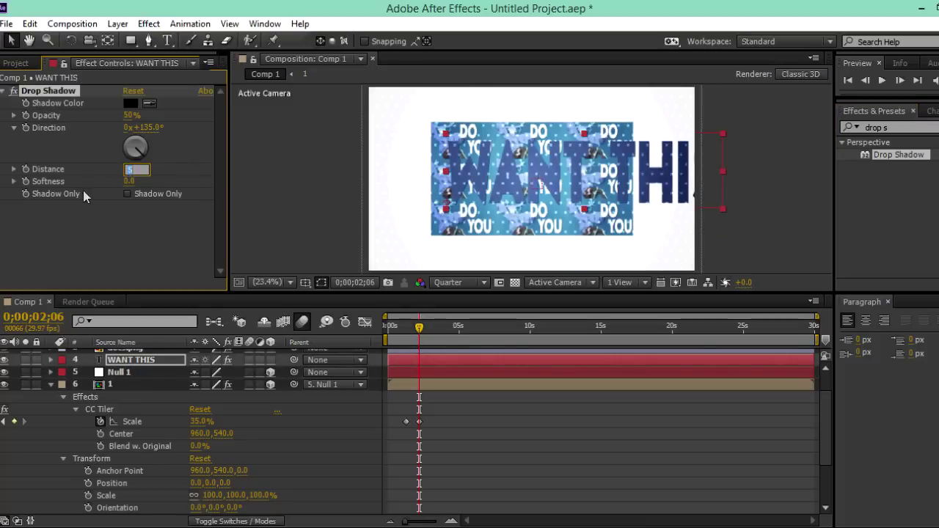
text(25)
key(Return)
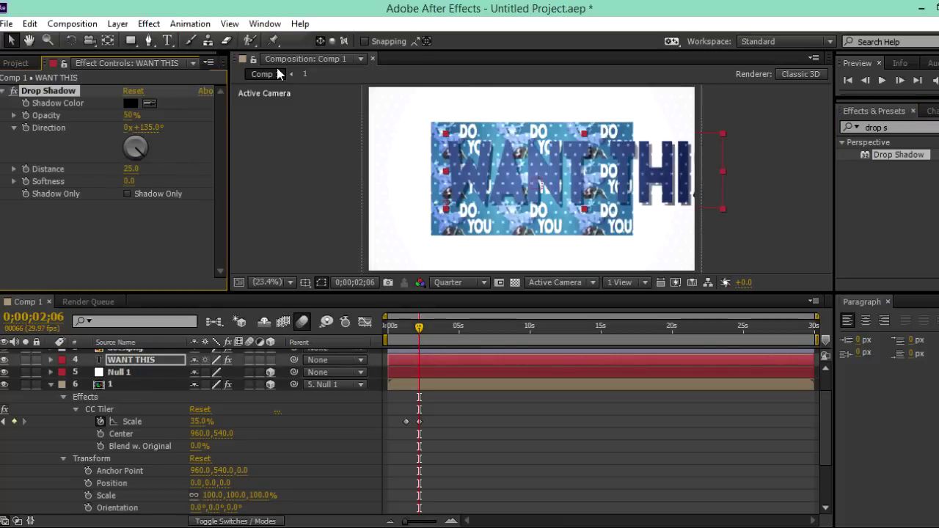
Set shadow opacity to 30%, move WANT THIS below Null 1, and shift its anchor point.
text(30)
key(Return)
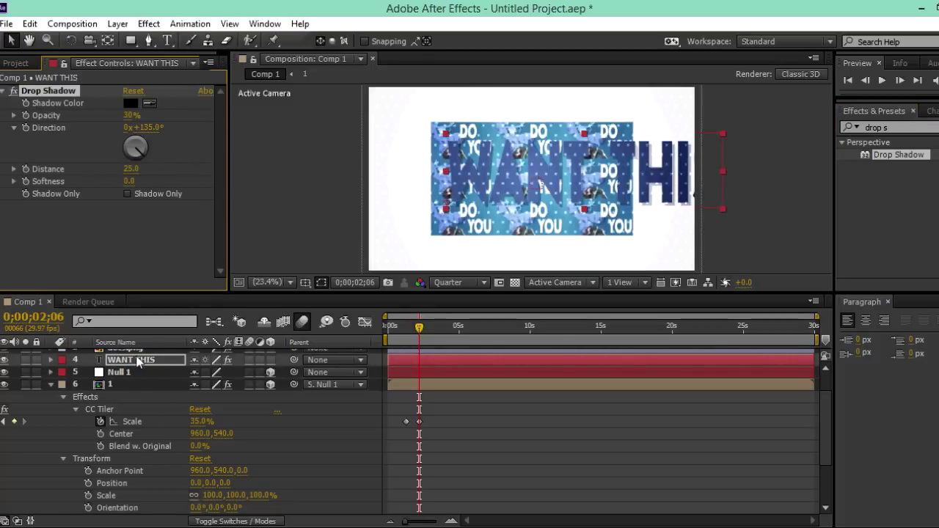
drag(131, 360, 123, 386)
click(50, 372)
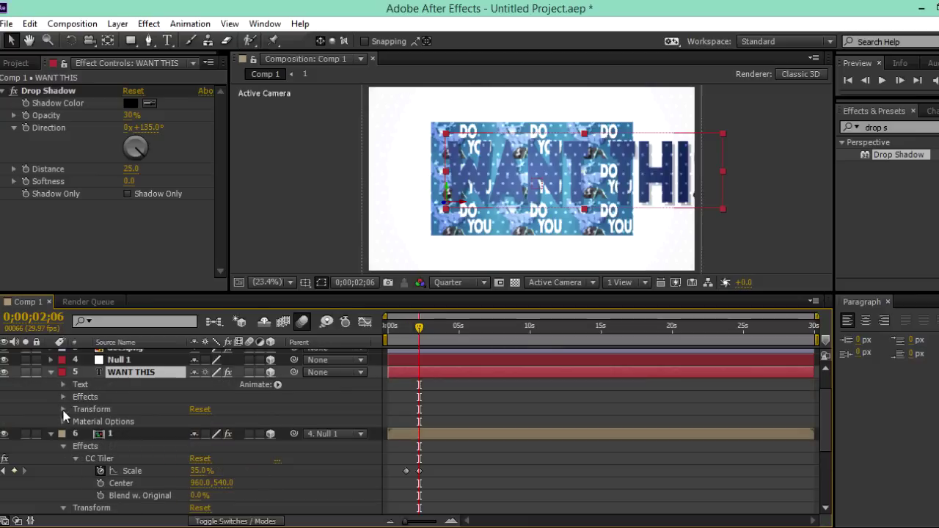
click(63, 409)
mouse_move(198, 421)
mouse_down()
mouse_move(733, 423)
mouse_move(91, 429)
mouse_up()
Inspect the scene from a Custom View, then return to the Active Camera view.
scroll(5, 388, up, 2)
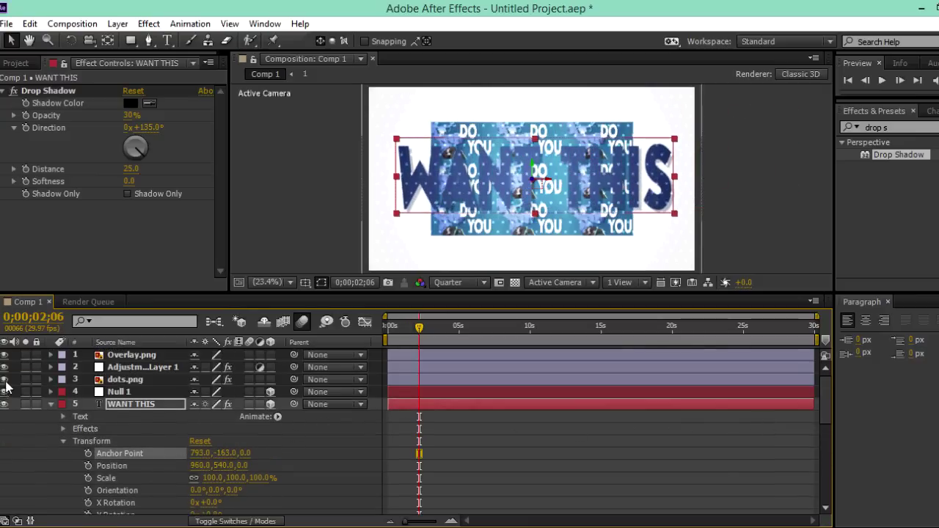
click(556, 284)
click(579, 421)
click(561, 282)
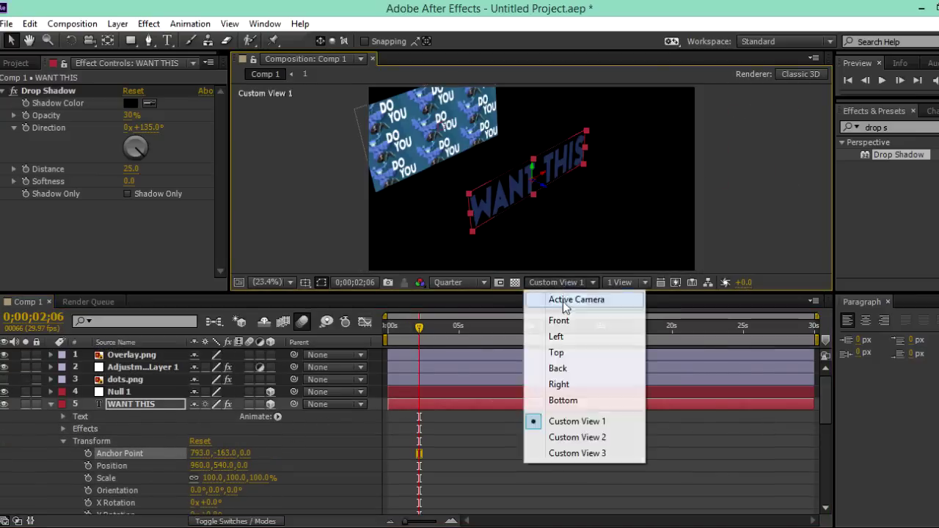
click(550, 298)
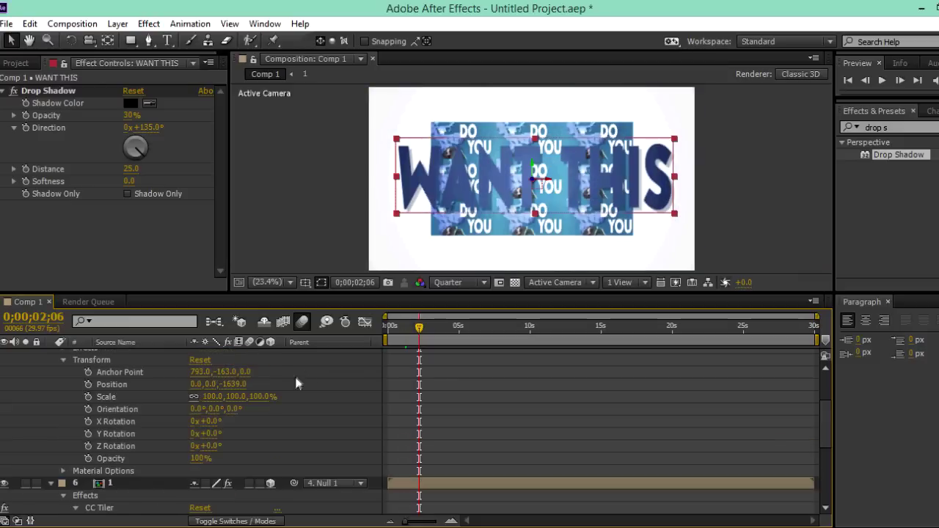
Adjust WANT THIS anchor point to 793, 99, lower its position, and tilt X Rotation to 84°.
click(120, 409)
drag(220, 409, 410, 406)
click(111, 421)
drag(220, 421, 362, 444)
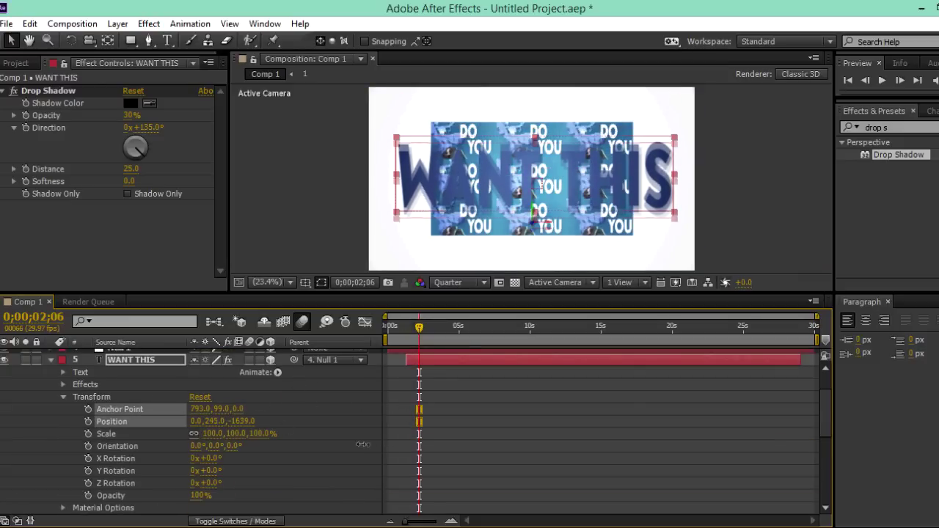
click(115, 458)
mouse_move(208, 459)
mouse_down()
mouse_move(277, 463)
mouse_move(240, 469)
mouse_up()
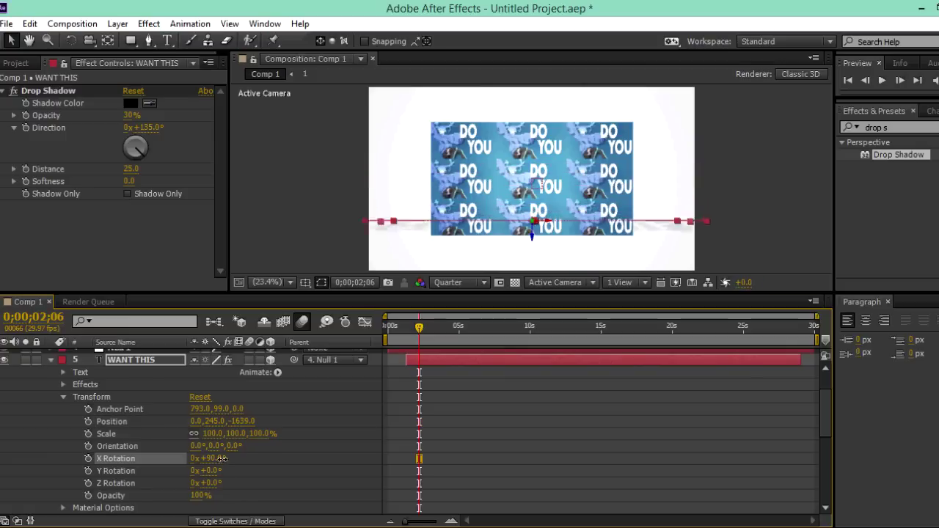
click(297, 464)
Locate the tiled layer's 1;08 and 2;06 scale keyframe times for the WANT THIS layer.
scroll(236, 437, down, 3)
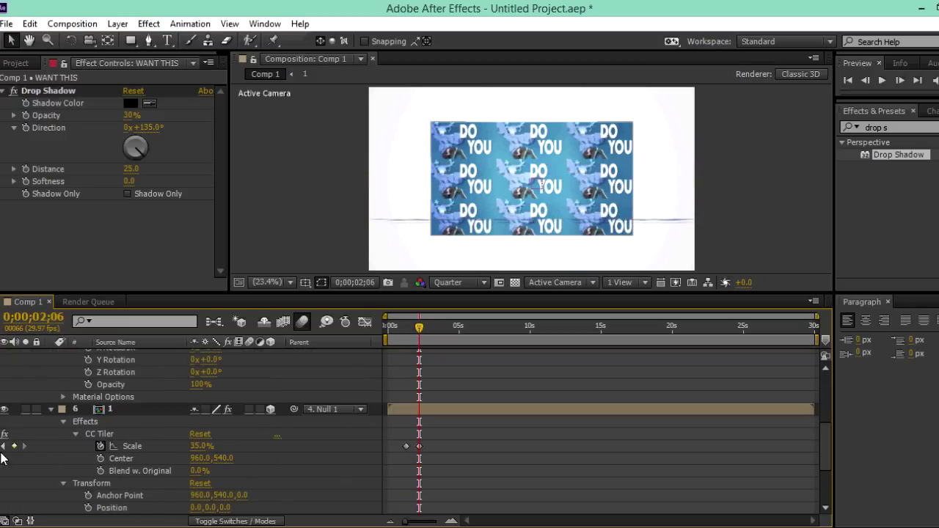
click(4, 448)
click(15, 447)
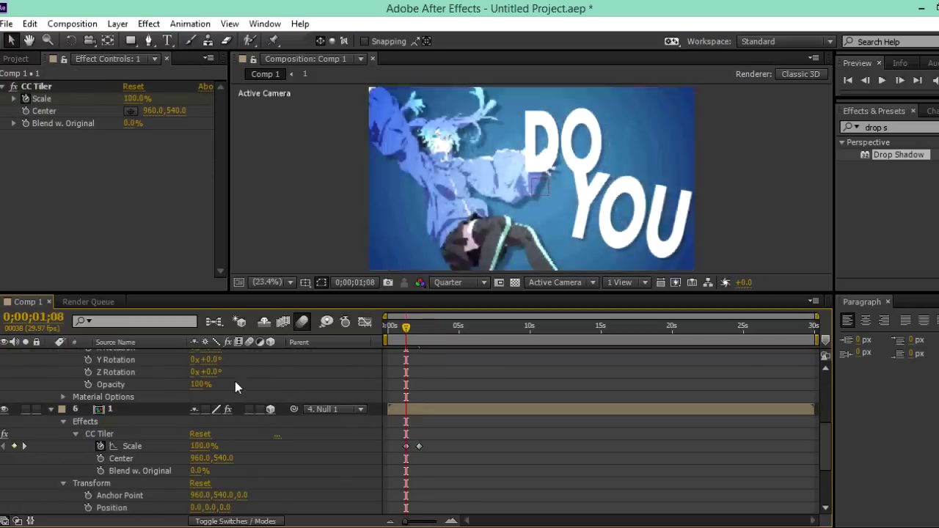
scroll(235, 381, up, 3)
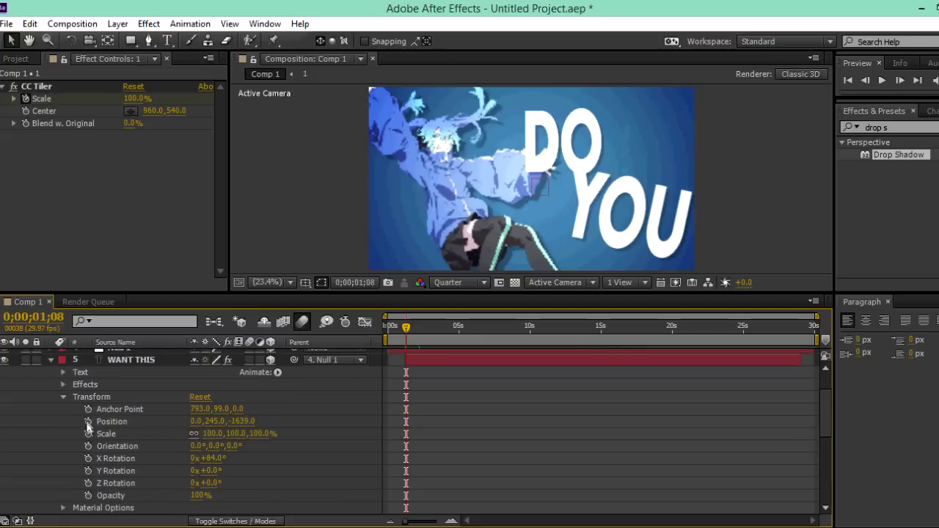
click(118, 409)
scroll(77, 403, down, 2)
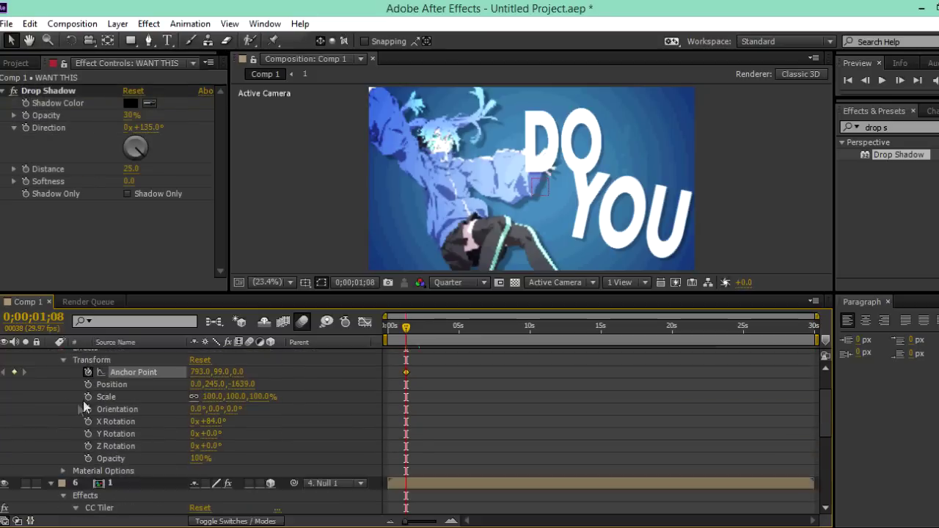
scroll(77, 403, down, 2)
click(24, 446)
scroll(228, 399, up, 3)
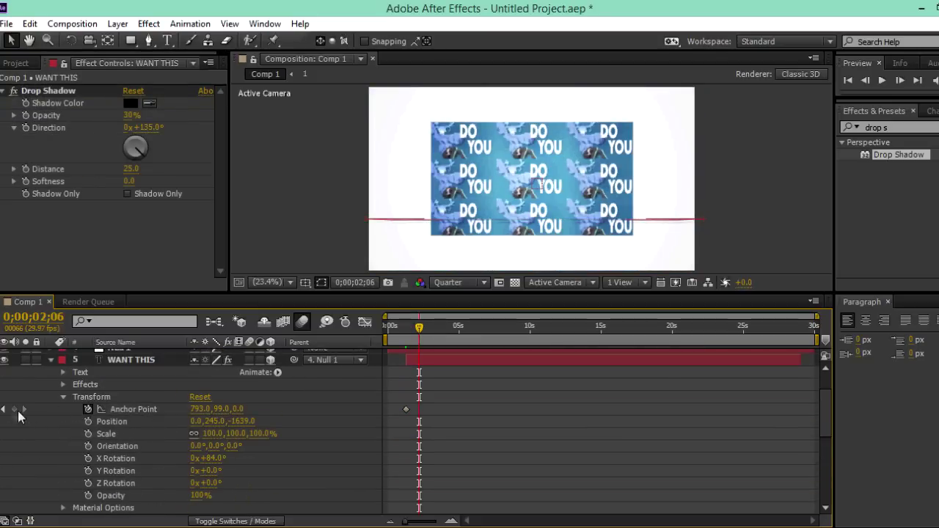
click(3, 408)
Keyframe X Rotation at 84° at 1;08 and 0° at 2;06, then select both keys.
click(88, 458)
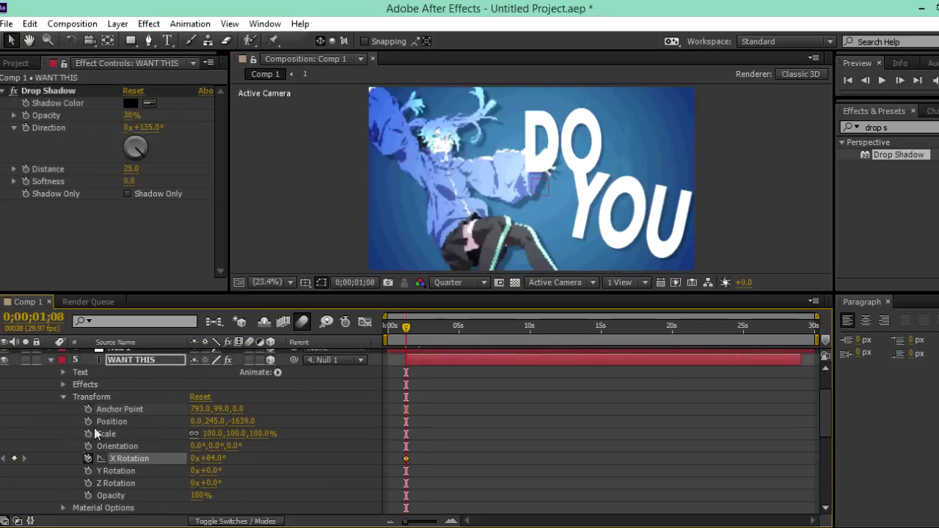
scroll(36, 458, down, 2)
text(k)
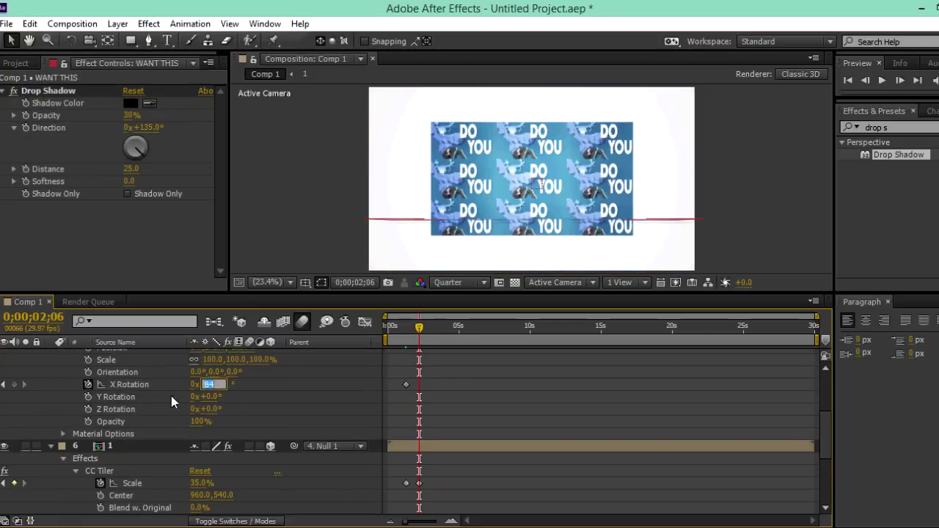
text(0)
key(Return)
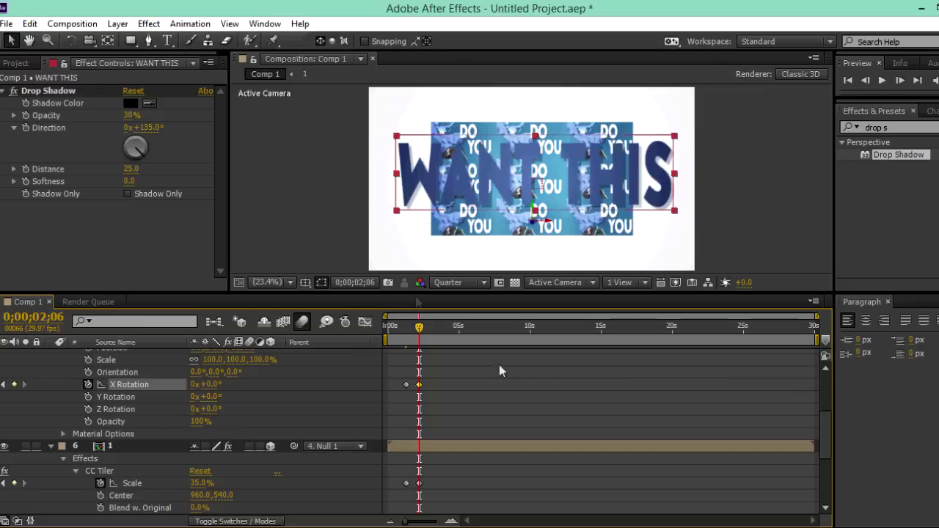
drag(456, 380, 402, 400)
scroll(437, 461, up, 2)
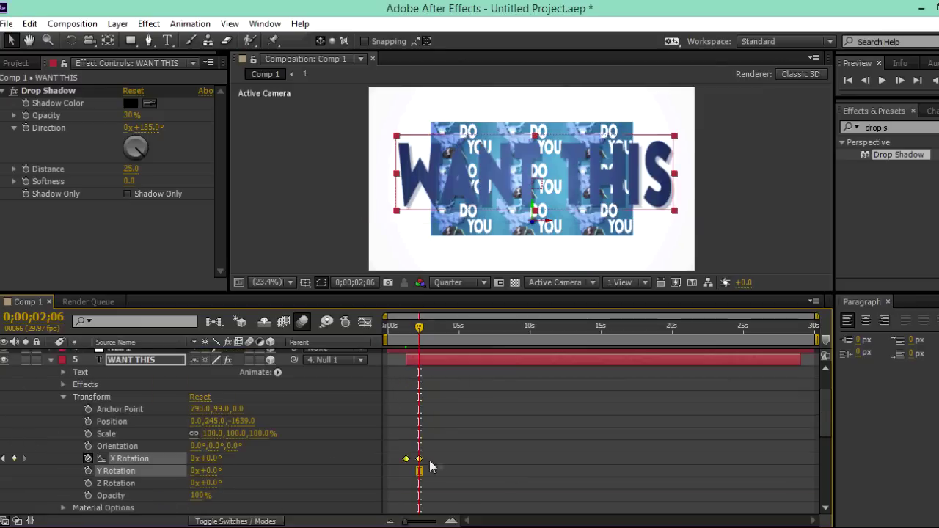
right_click(419, 471)
Easy Ease the WANT THIS X Rotation keyframes and sharpen the curve in the Graph Editor.
mouse_move(470, 446)
click(209, 293)
click(365, 321)
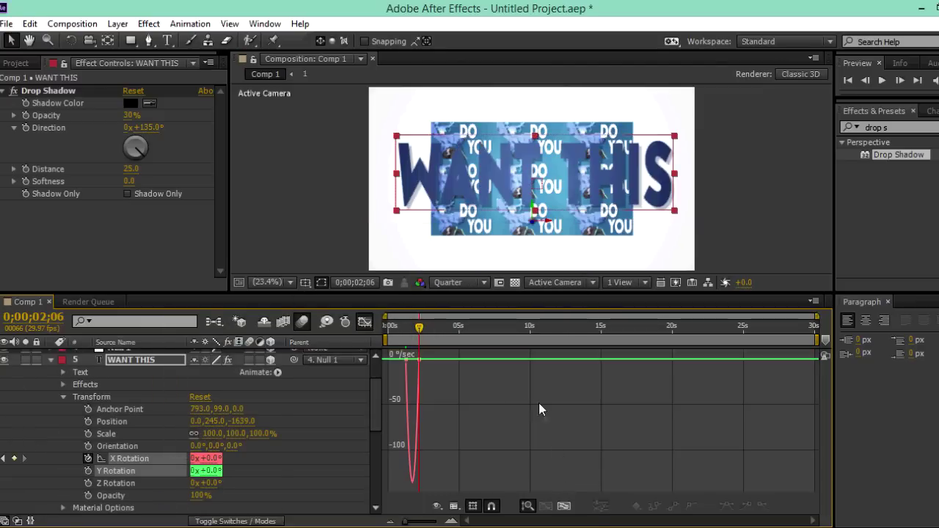
click(565, 506)
drag(742, 365, 606, 358)
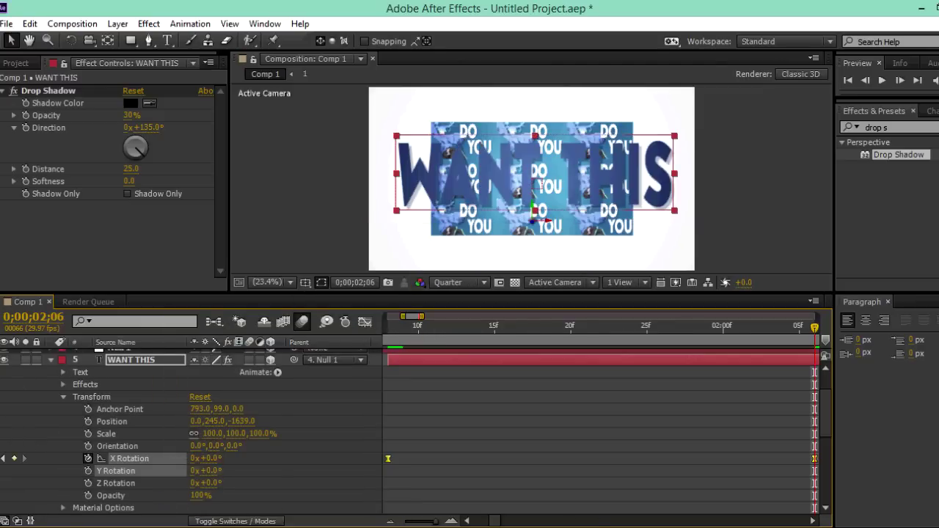
key(shift+F3)
Easy Ease the CC Tiler Scale keyframe and lengthen its influence in the Graph Editor.
click(301, 412)
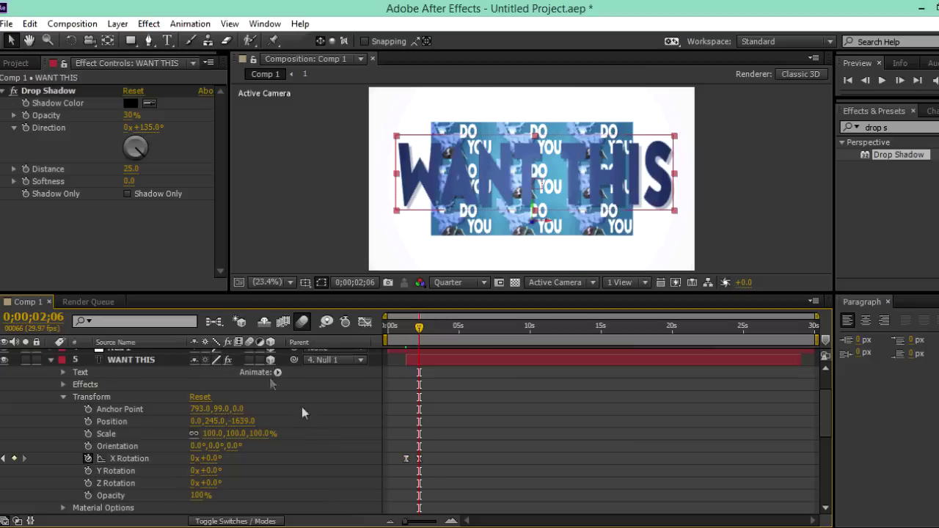
click(52, 360)
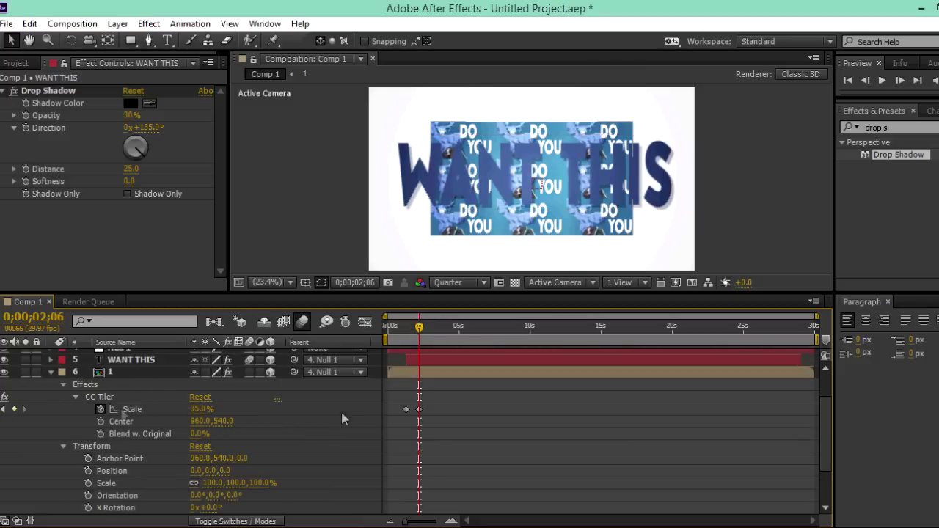
click(418, 410)
right_click(420, 410)
mouse_move(472, 400)
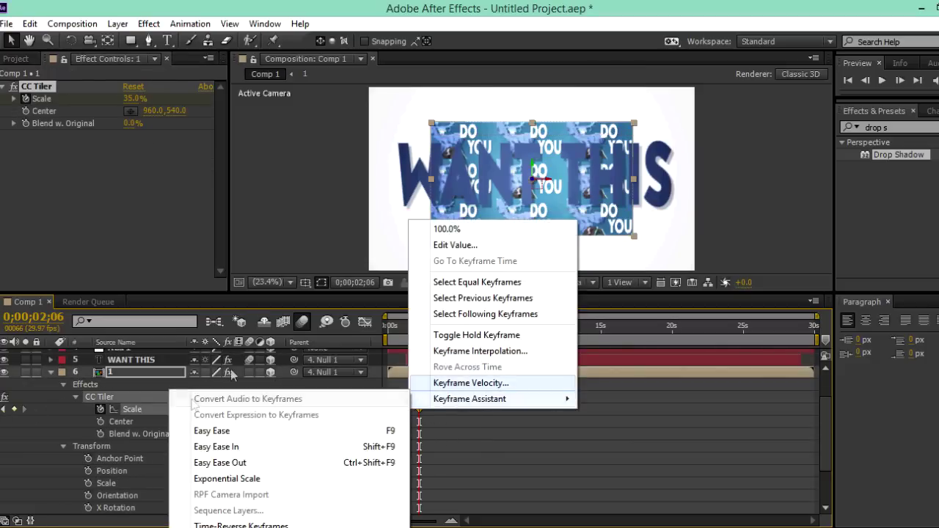
click(210, 426)
key(shift+F3)
drag(601, 365, 603, 362)
key(shift+F3)
Keyframe Null 1 Y Rotation to 7° at 0;00;02;06.
click(50, 416)
click(51, 391)
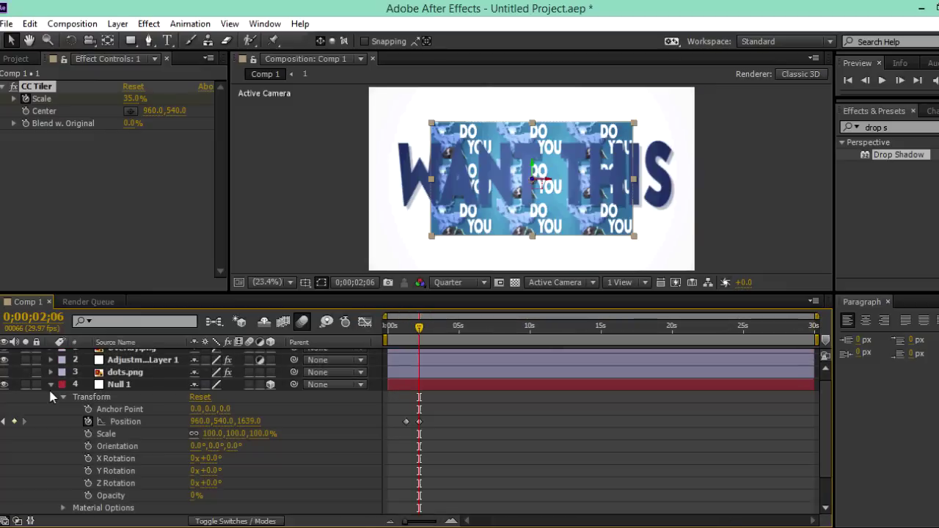
click(3, 421)
click(28, 421)
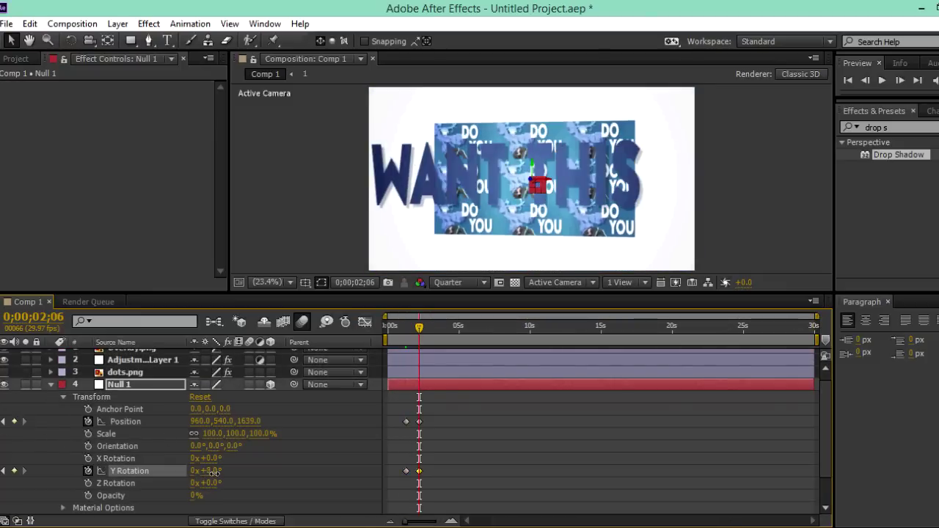
drag(207, 471, 210, 472)
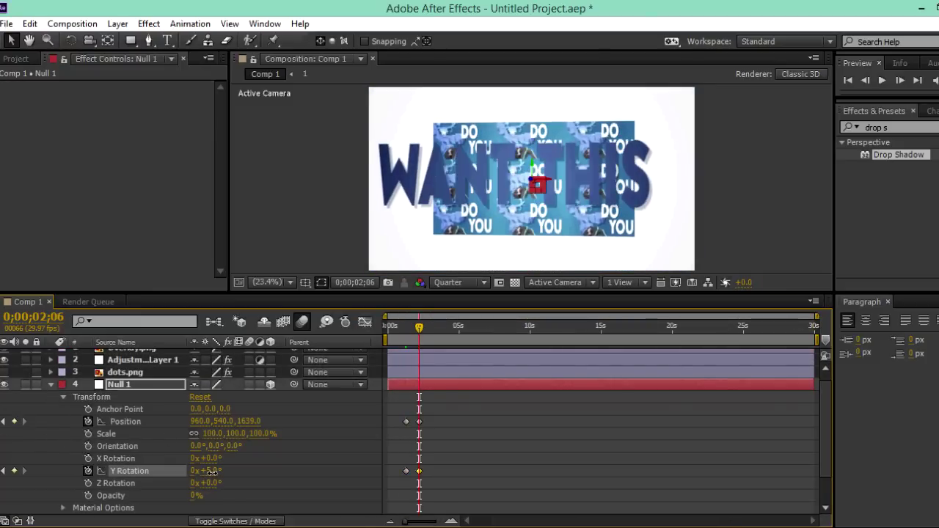
drag(211, 472, 208, 467)
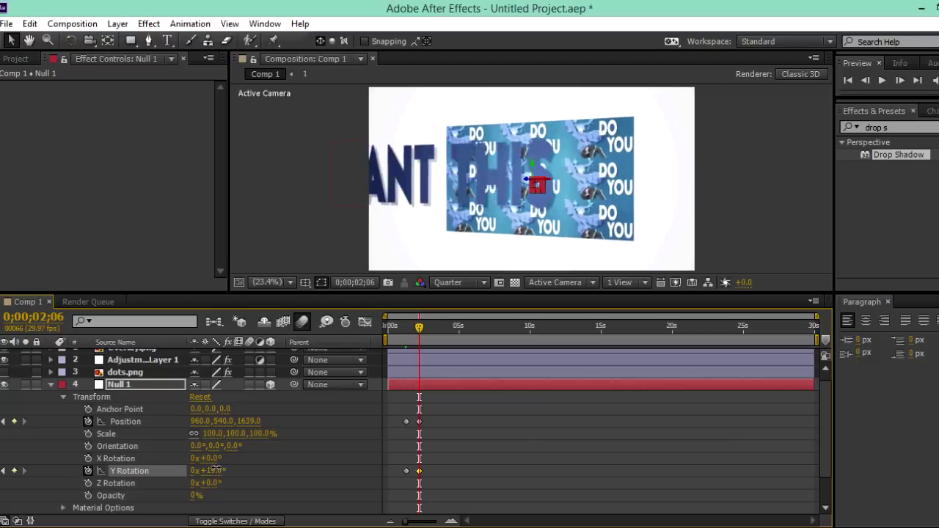
drag(208, 466, 205, 470)
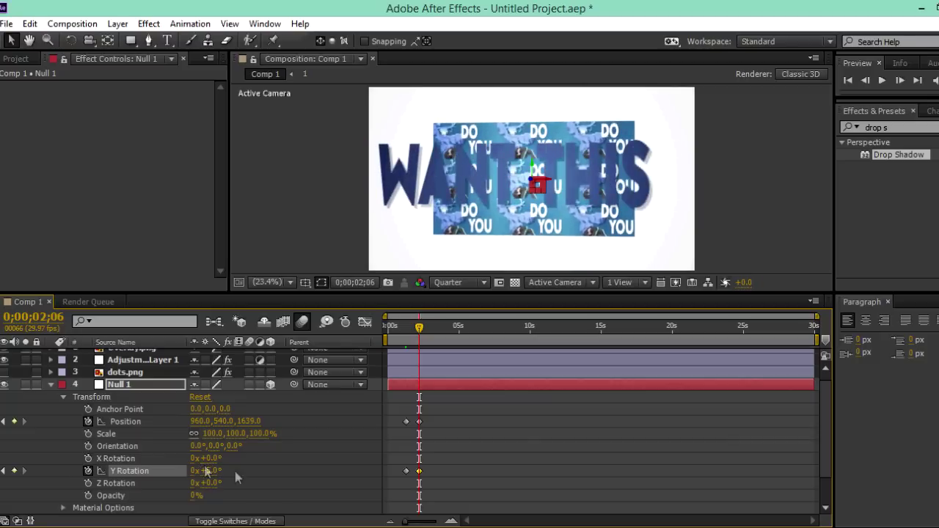
text(+7)
key(Return)
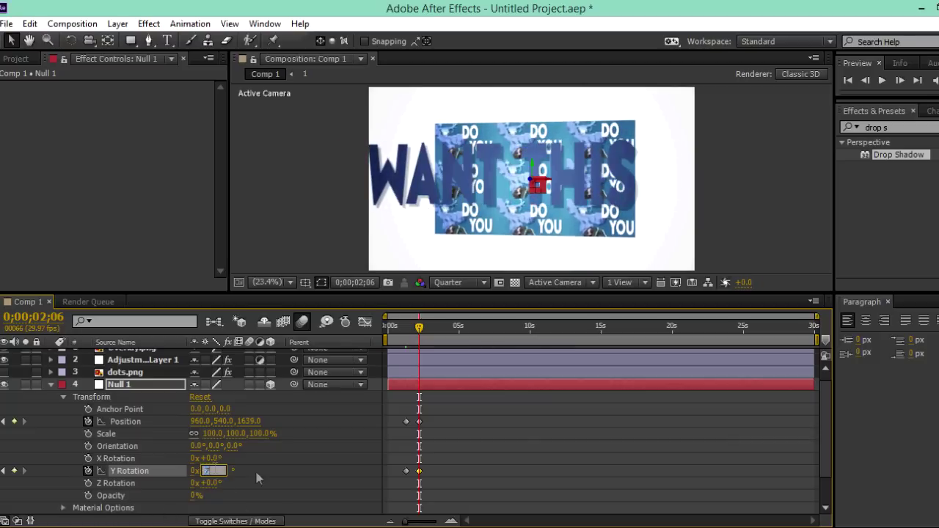
Ease Null 1's Position and Y Rotation keyframes in the graph, then show the full 0–30 s timeline.
drag(444, 412, 399, 482)
right_click(419, 471)
key(Escape)
click(365, 322)
click(564, 505)
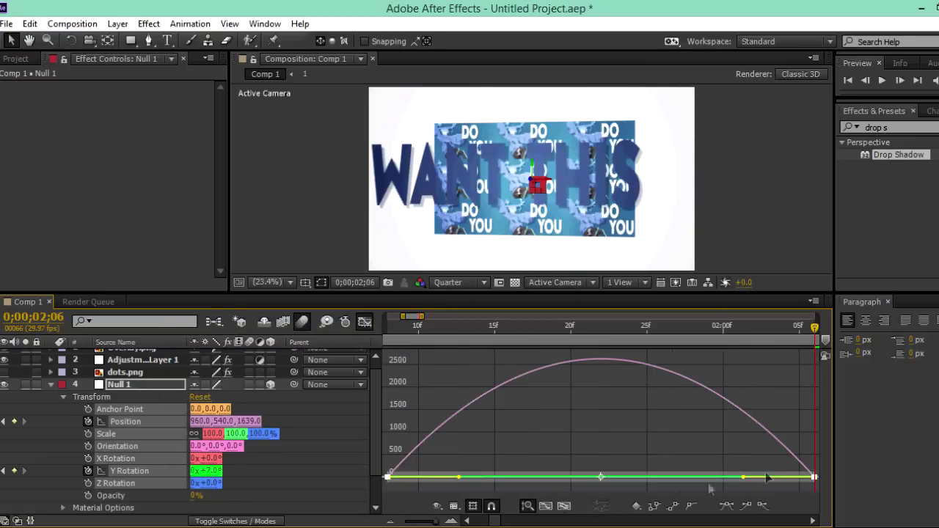
drag(743, 478, 598, 478)
click(365, 321)
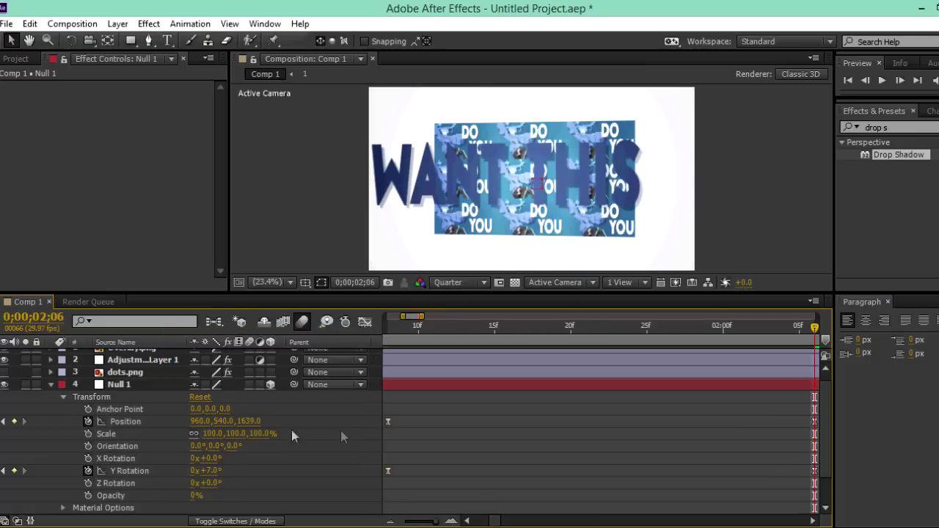
scroll(214, 425, down, 2)
click(408, 522)
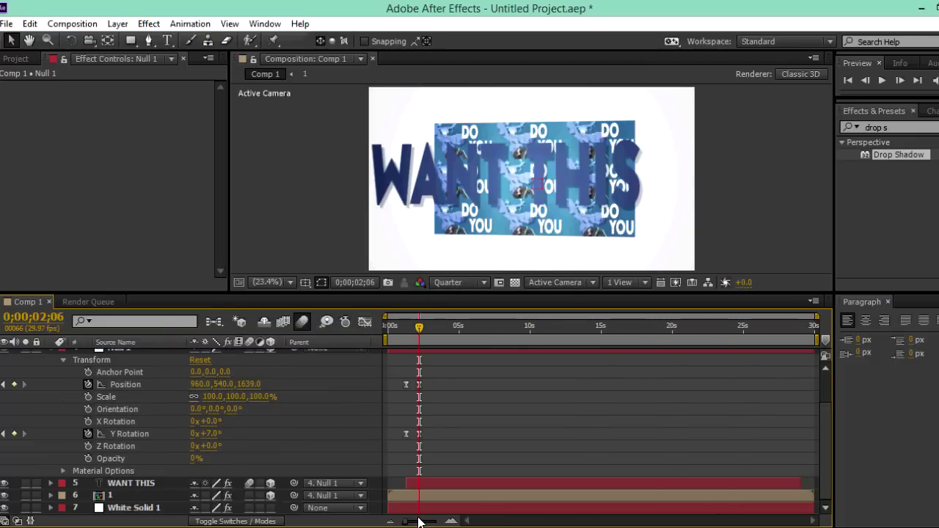
Keyframe Null 1's Y Rotation to -180° at 0;00;03;08.
drag(419, 326, 435, 327)
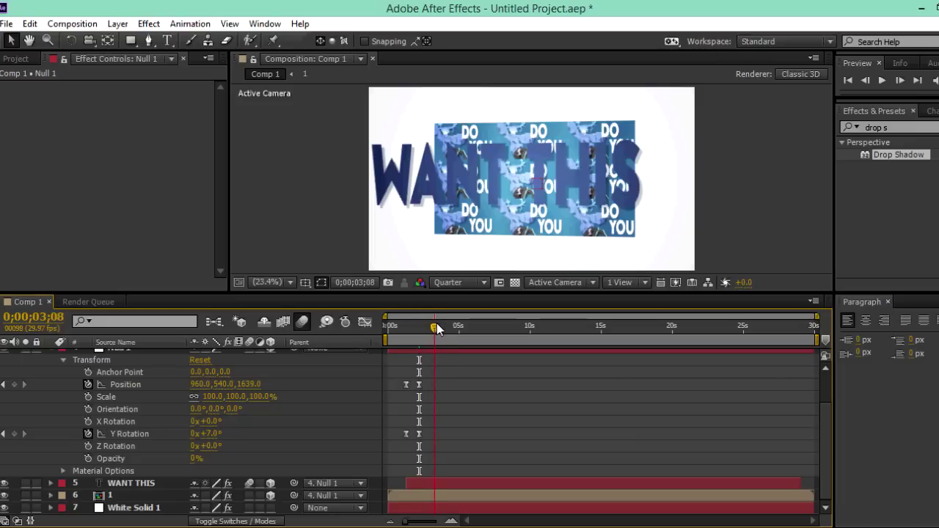
mouse_move(214, 440)
mouse_down()
mouse_move(169, 439)
mouse_move(94, 473)
mouse_up()
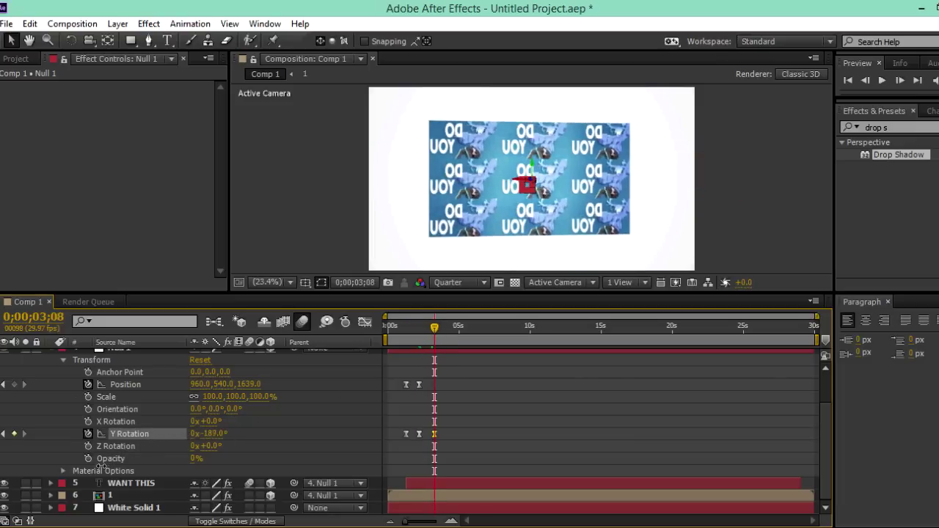
click(212, 434)
text(90)
key(Return)
key(Return)
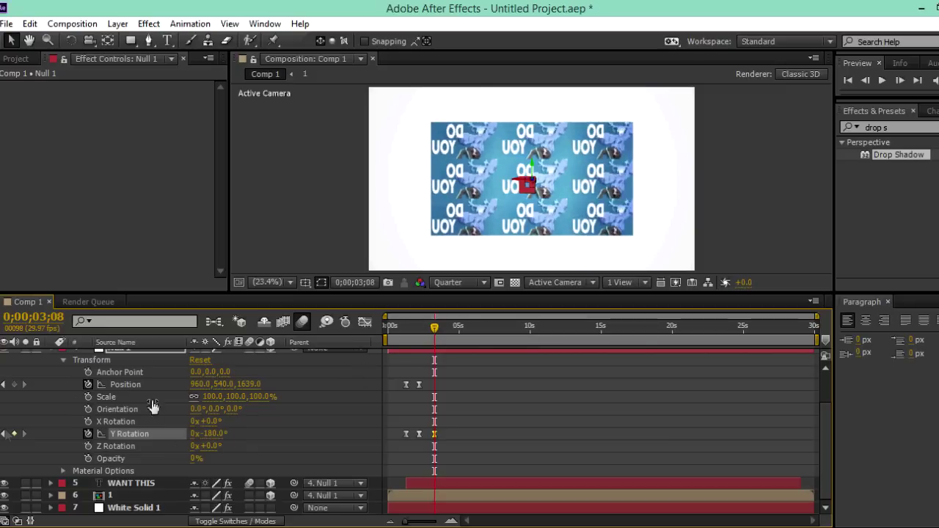
Create a new text layer on the canvas reading 'EFFECT ?'.
scroll(151, 405, up, 3)
click(50, 387)
key(ctrl+t)
click(425, 196)
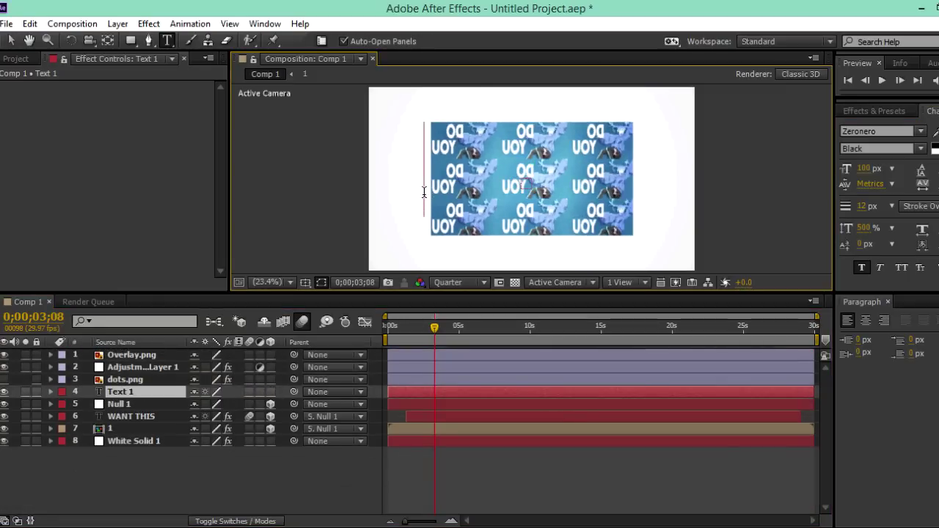
text(EFFECT)
Copy the WANT THIS Drop Shadow onto the EFFECT ? layer and place it under Null 1.
click(131, 416)
click(48, 91)
key(ctrl+c)
click(125, 391)
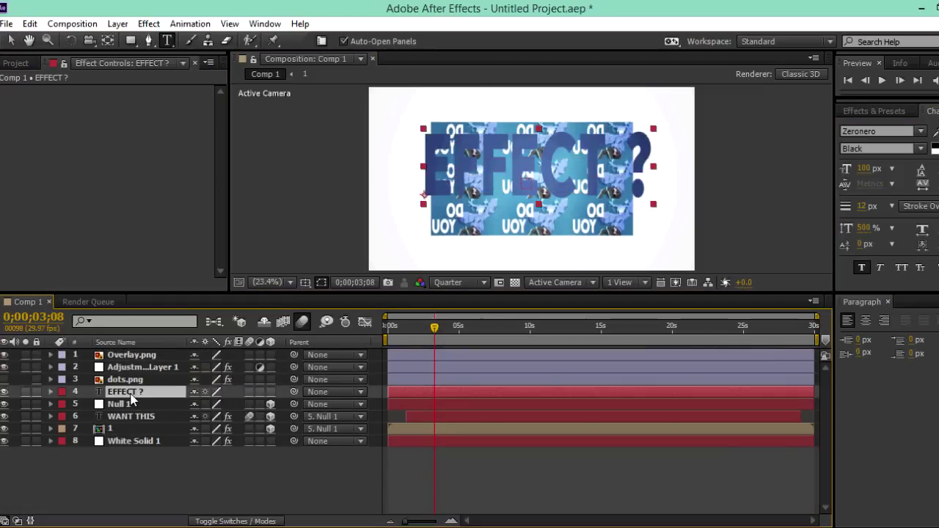
key(ctrl+v)
drag(124, 391, 125, 407)
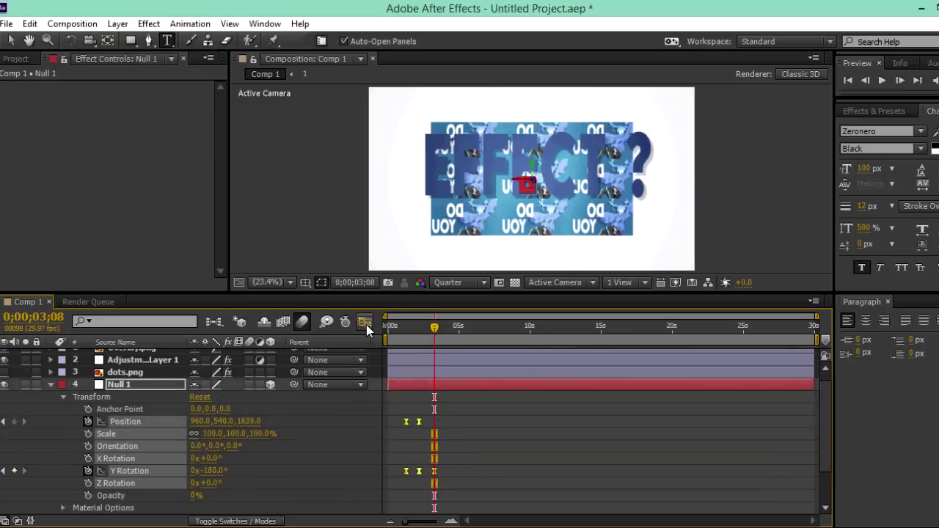
Inspect Null 1's rotation curves in the graph editor, then collapse its transform properties.
click(365, 321)
click(563, 506)
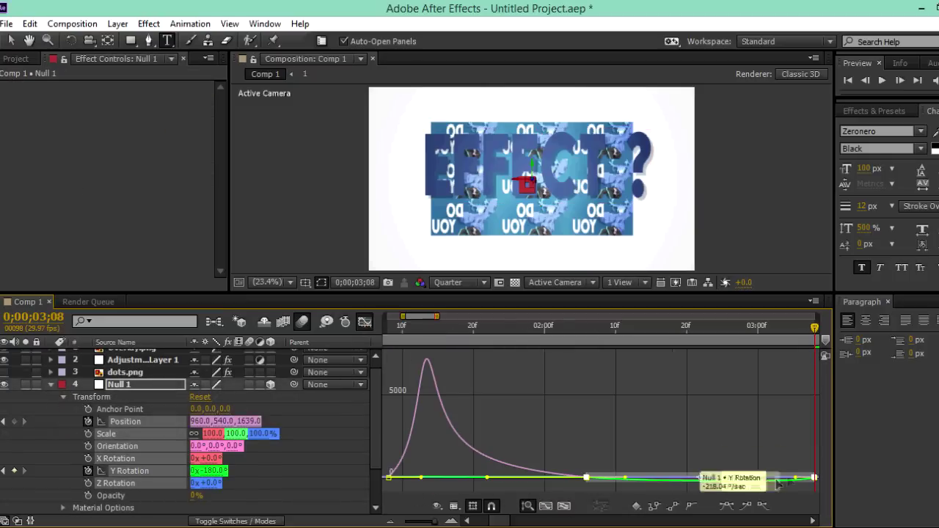
click(365, 321)
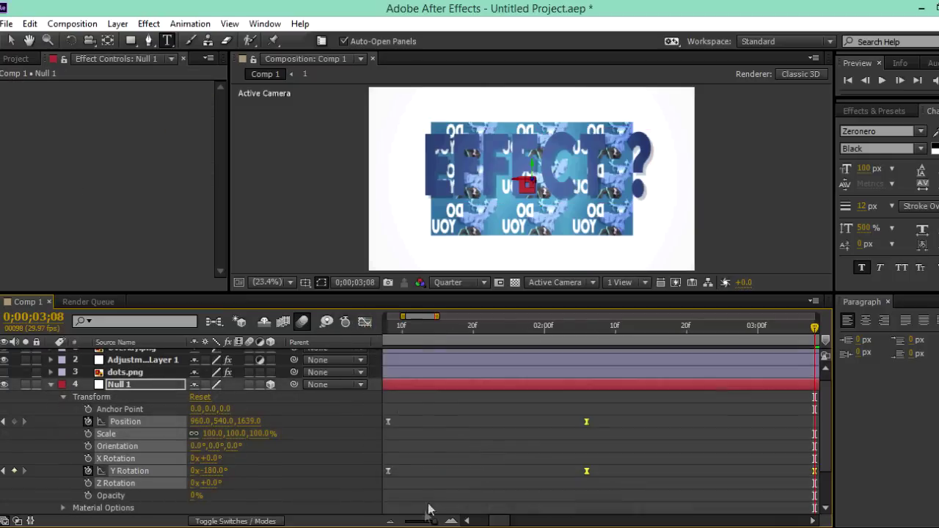
key(ctrl+grave)
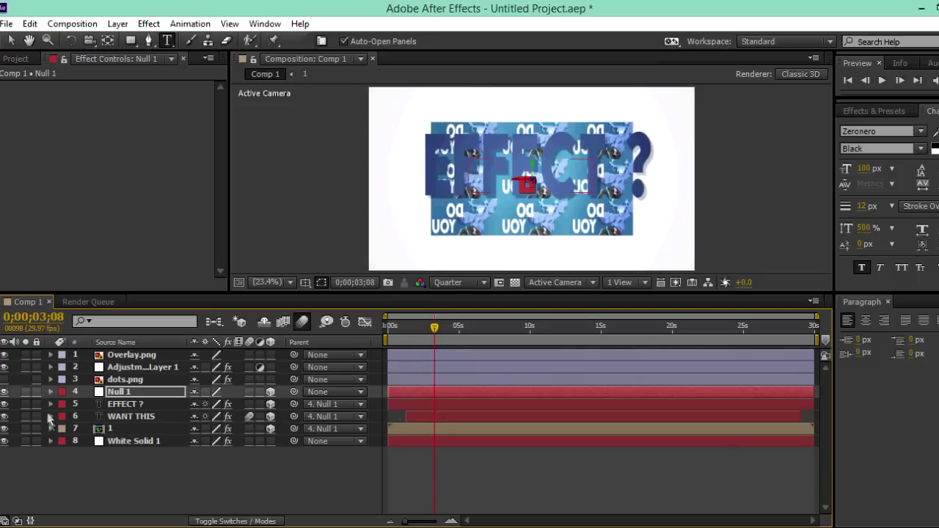
Check the WANT THIS keyframe at 0;00;01;08 and scrub through the DO YOU to WANT THIS flip.
click(50, 416)
scroll(2, 454, down, 2)
click(5, 460)
scroll(398, 377, up, 2)
click(403, 388)
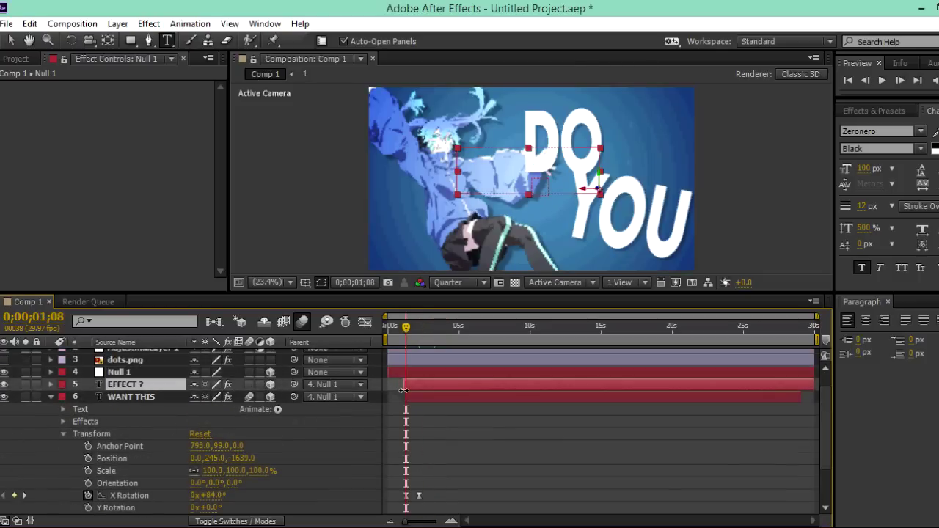
click(50, 397)
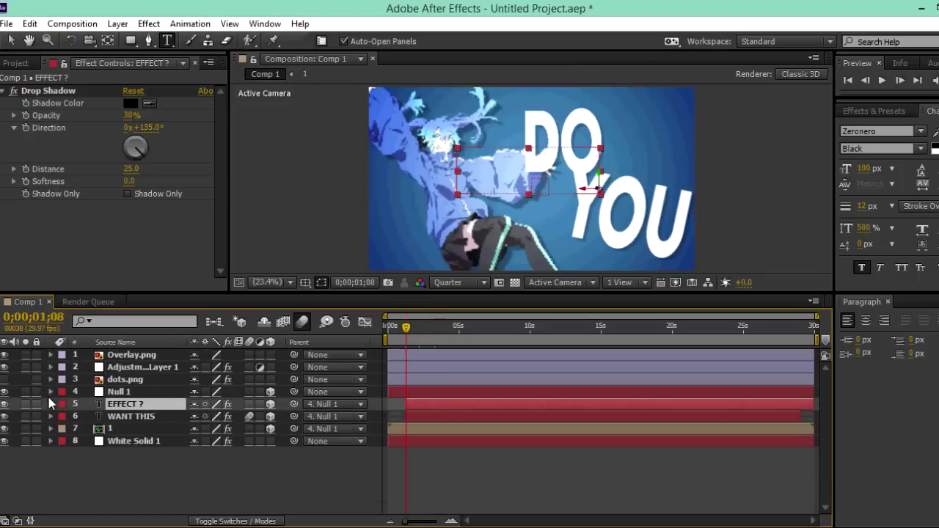
drag(408, 328, 420, 326)
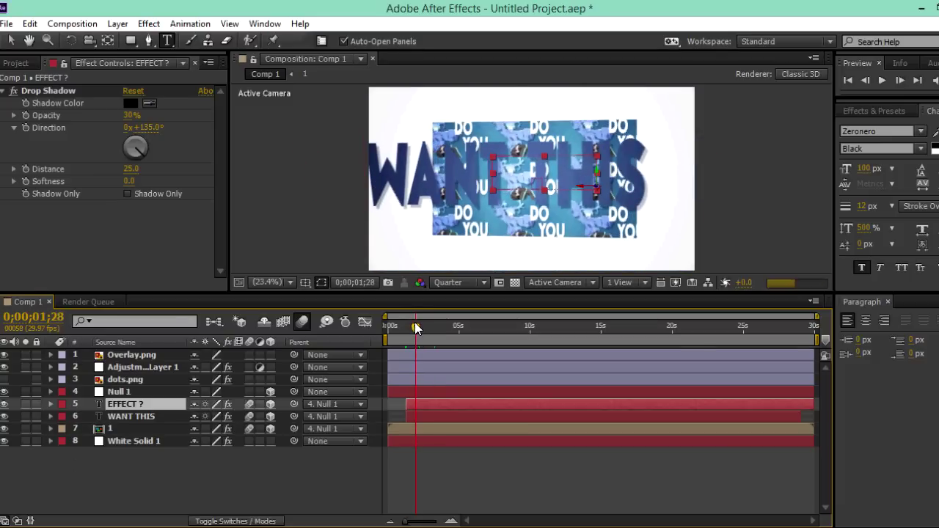
Remove the duplicate Drop Shadow so WANT THIS keeps only one.
click(873, 111)
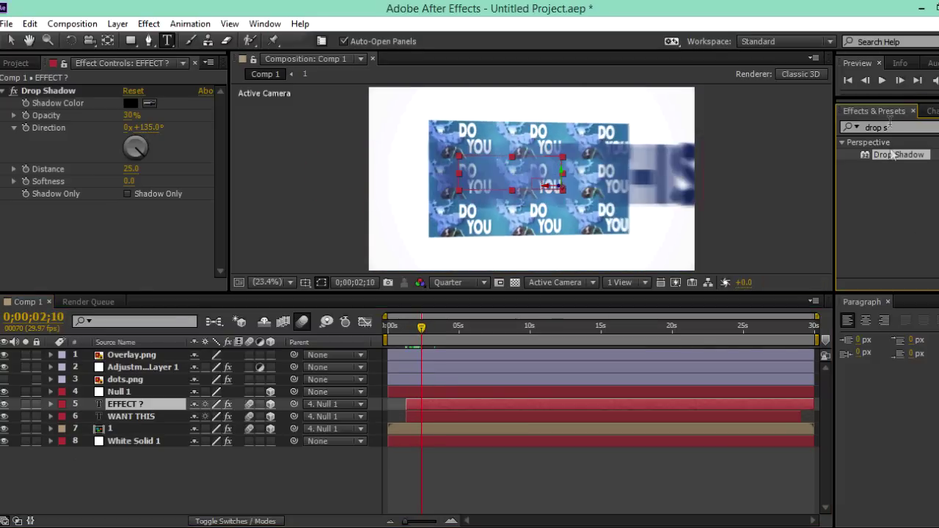
drag(898, 155, 103, 417)
key(v)
key(Delete)
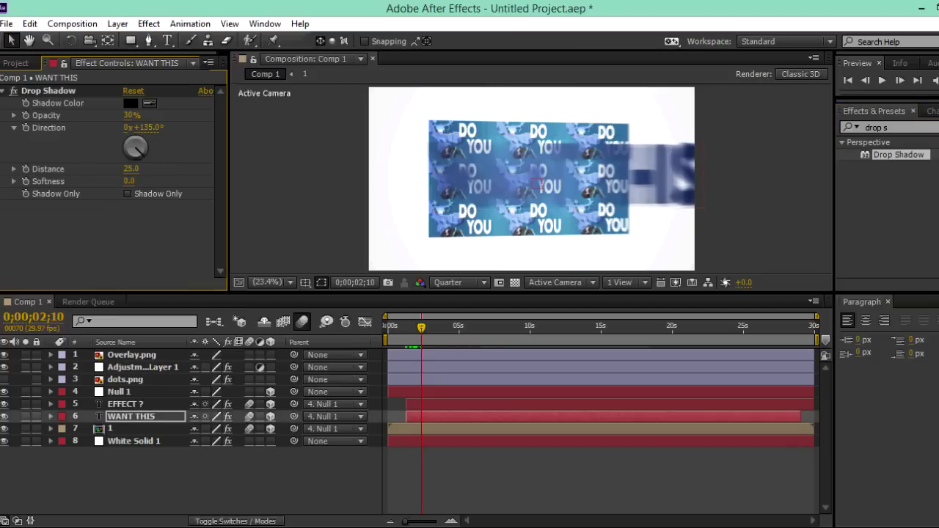
Lighten the tiled image layer's Drop Shadow and collapse its CC Tiler and Drop Shadow settings.
click(105, 429)
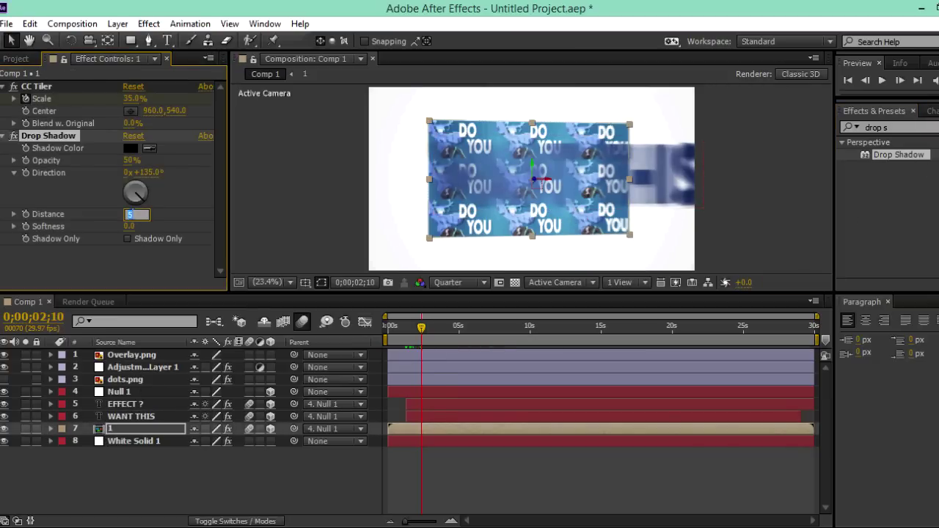
drag(131, 160, 128, 160)
click(14, 136)
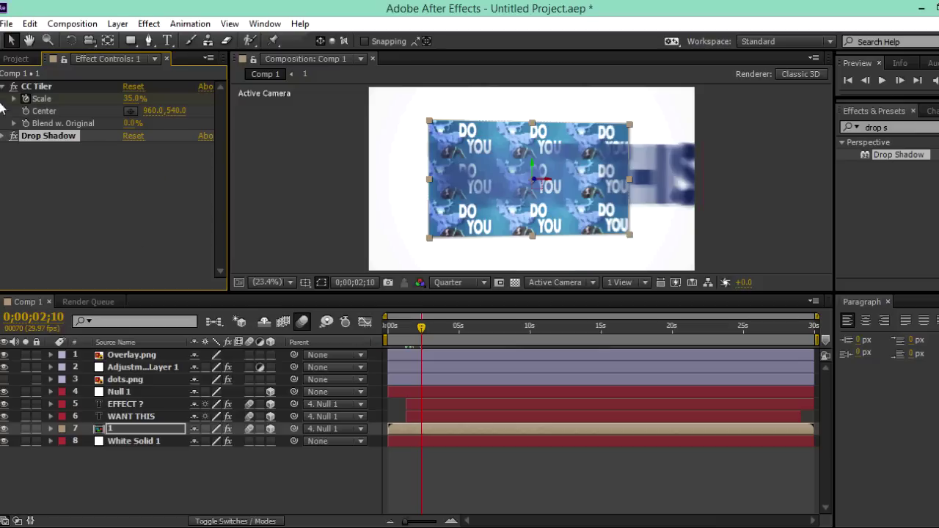
click(14, 86)
key(F2)
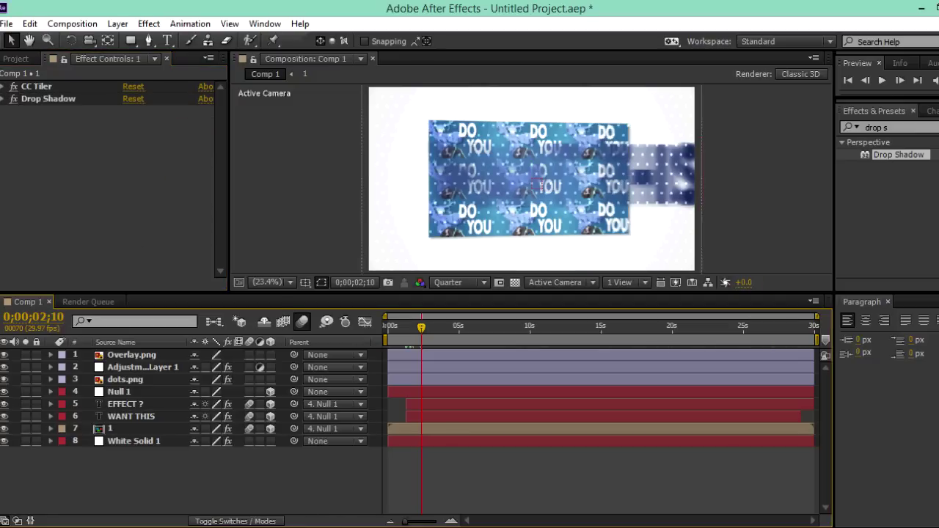
RAM-preview the whole animation from the start with numpad 0.
key(KP_0)
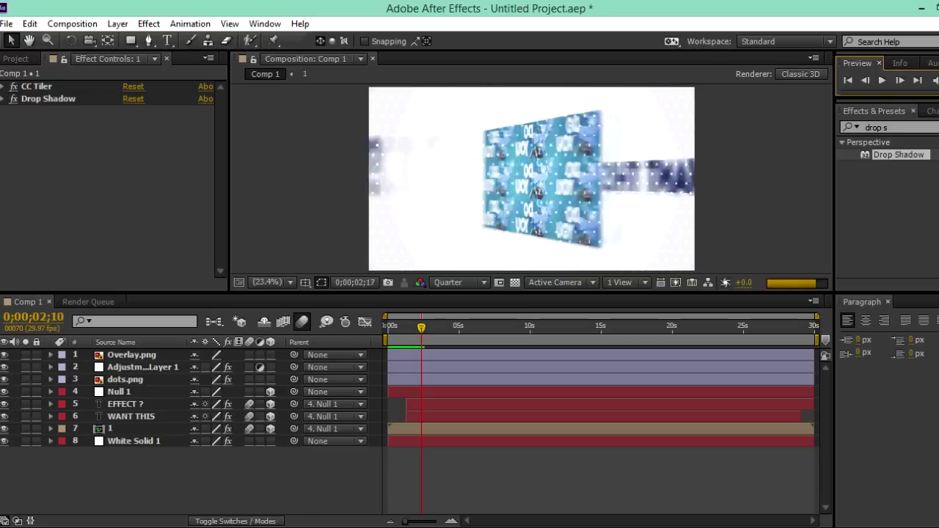
click(526, 213)
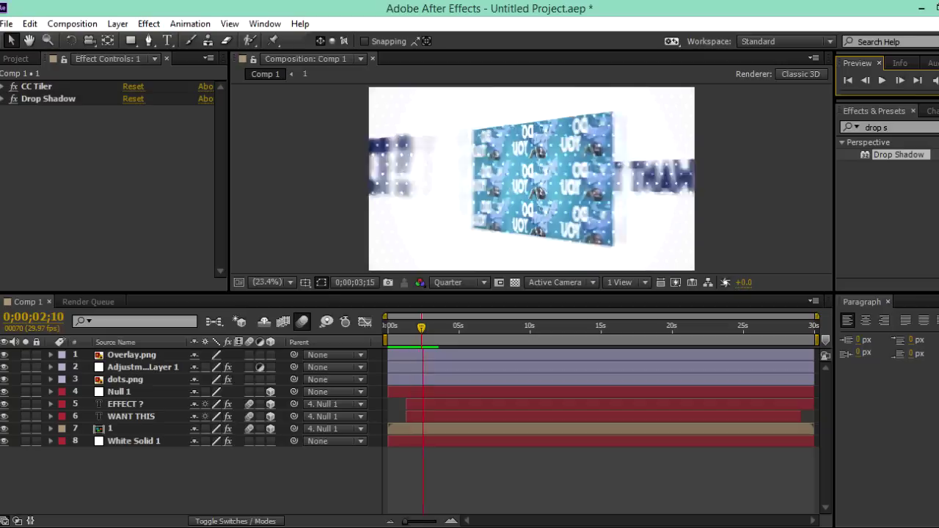
click(50, 403)
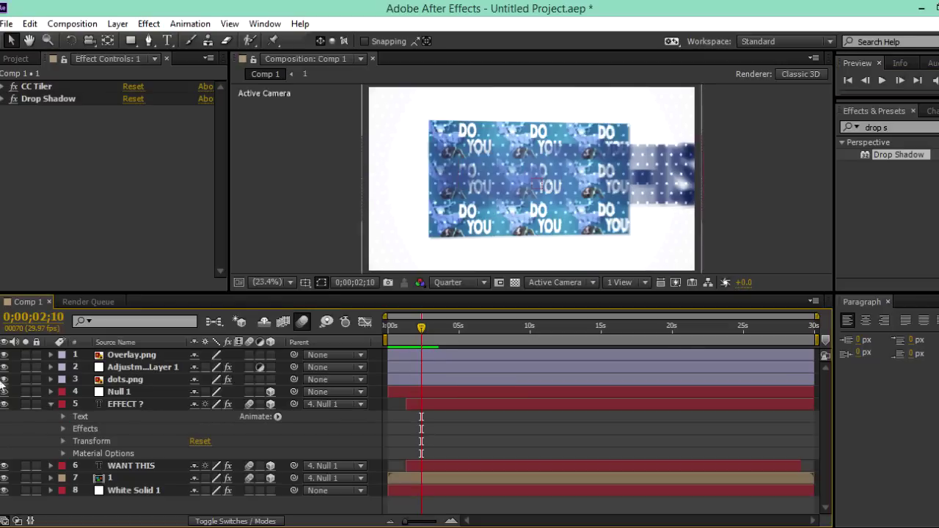
Set Null 1's Y Rotation to -200° at its next keyframe so the flip overshoots.
click(64, 441)
click(50, 372)
click(51, 397)
scroll(37, 440, down, 1)
click(25, 470)
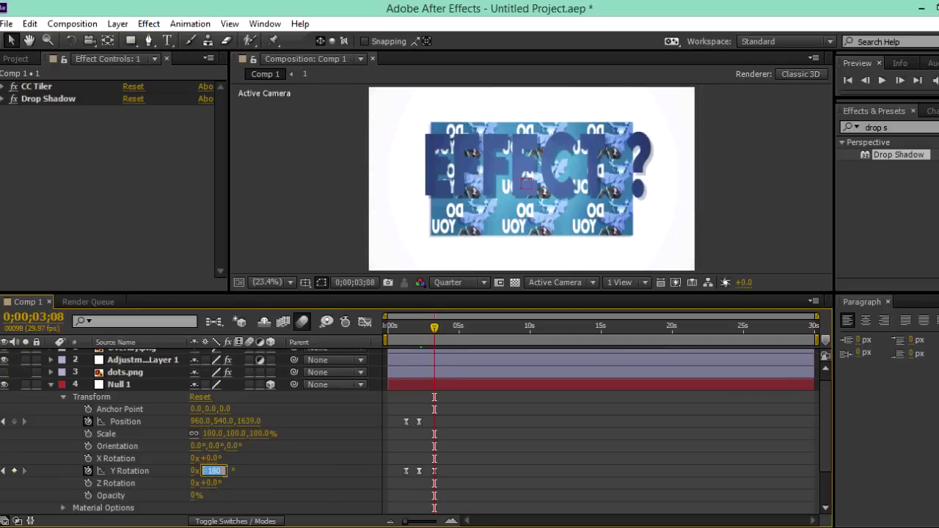
text(-200)
key(Return)
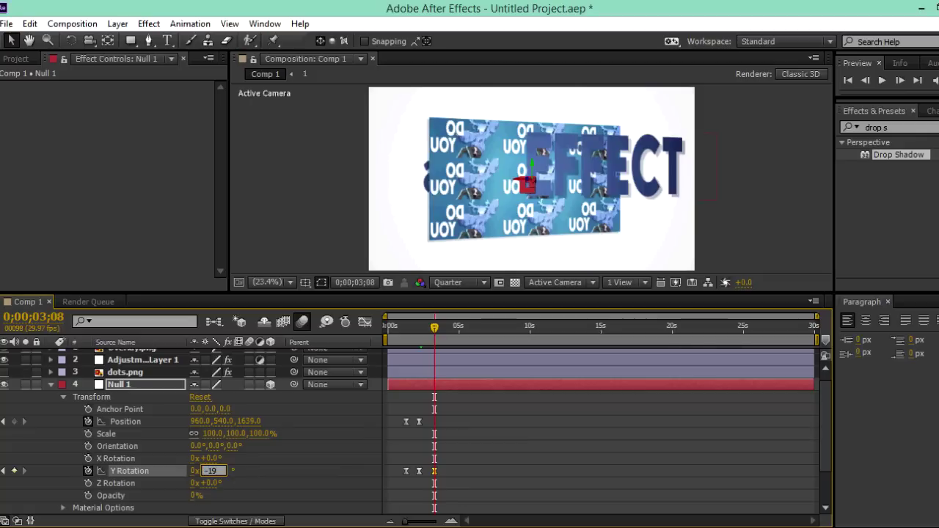
click(51, 386)
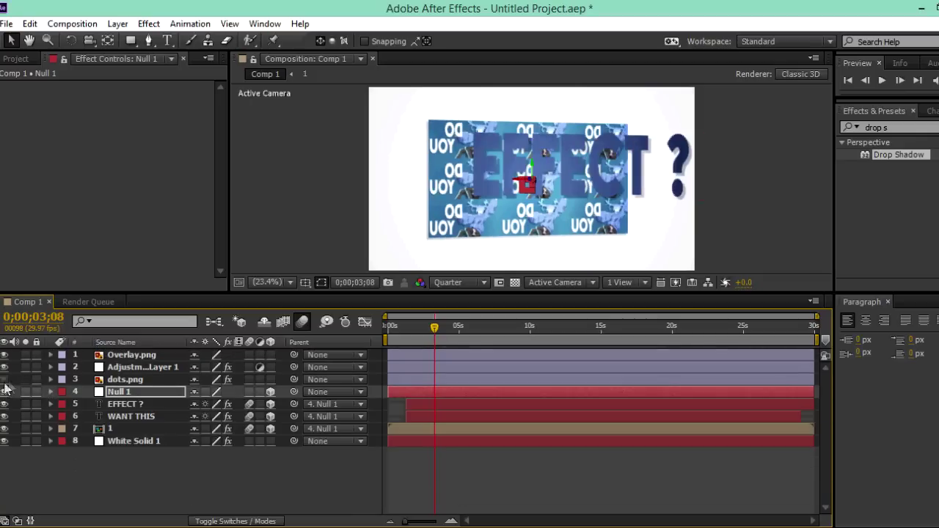
Lower the dots.png overlay's opacity to 50% and select the tiled layer 1.
click(50, 380)
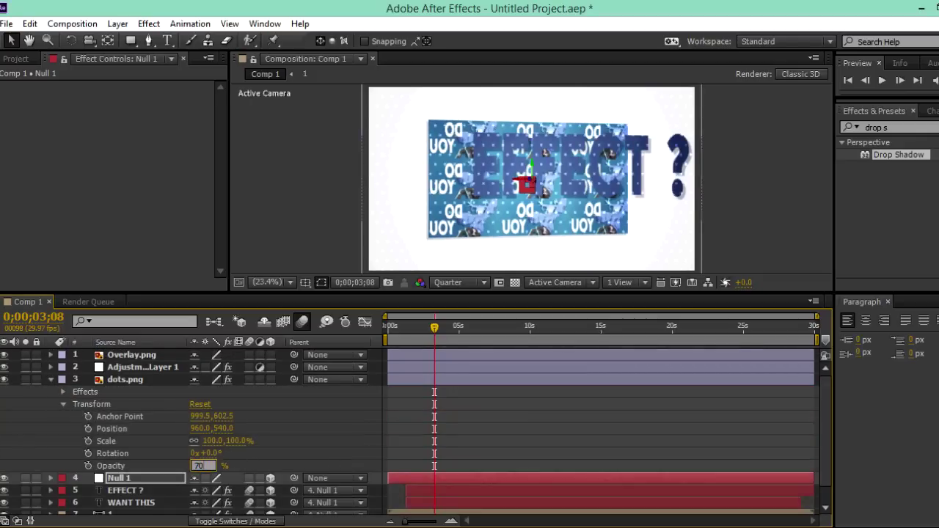
click(155, 376)
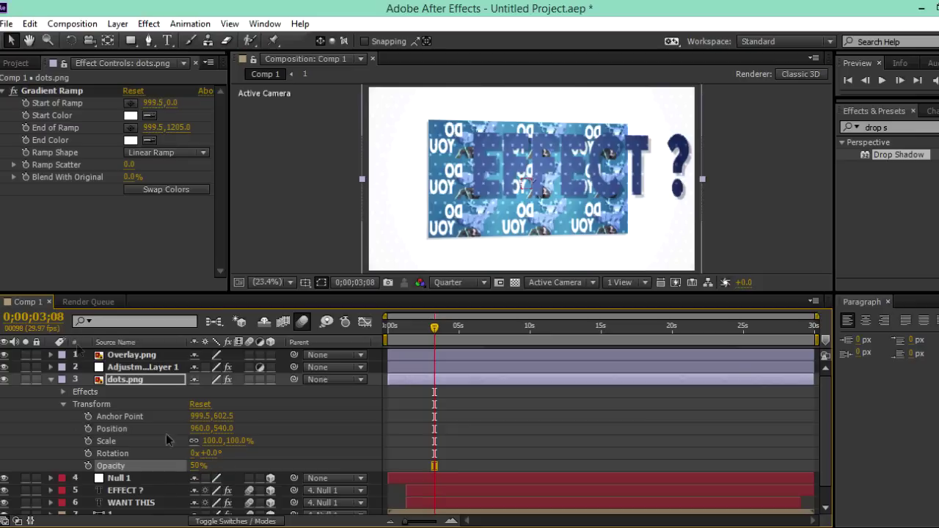
click(51, 379)
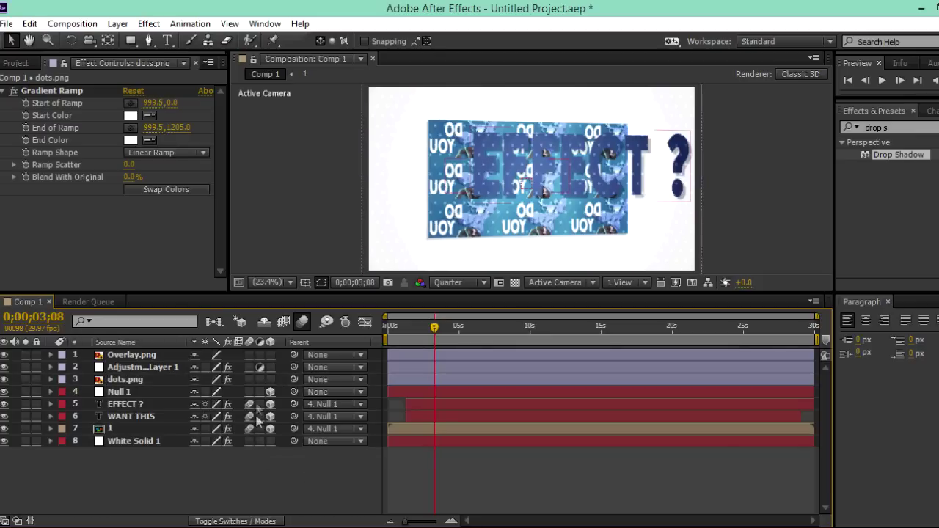
key(ctrl+3)
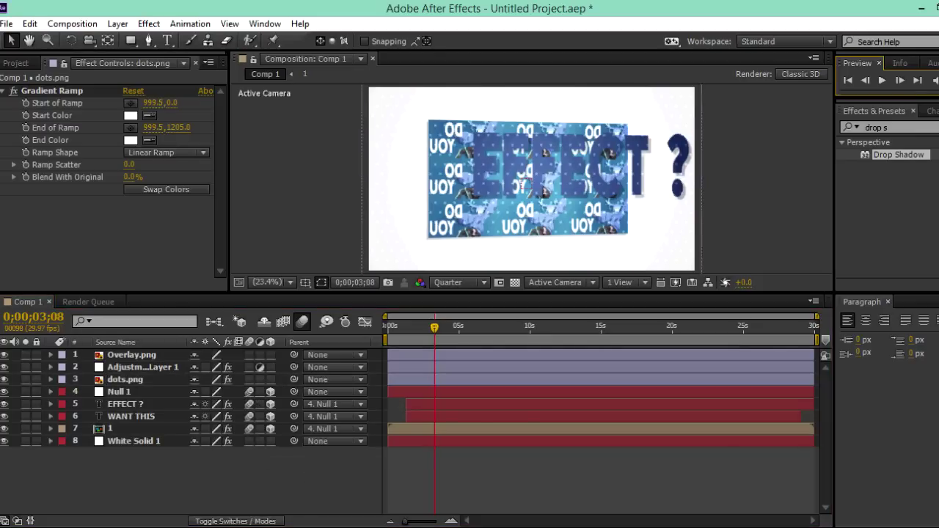
click(134, 431)
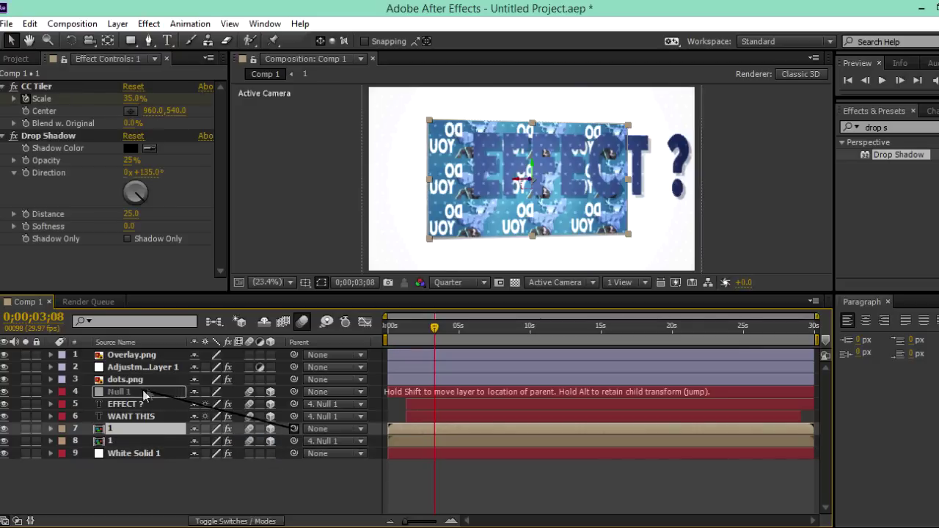
Flip the duplicate layer 180° on X and move it down below the original.
click(51, 428)
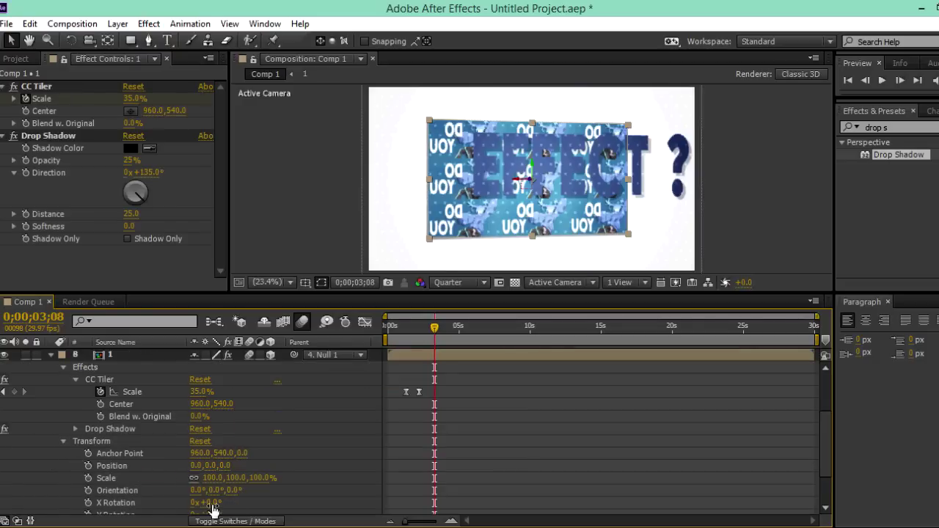
text(80)
key(Return)
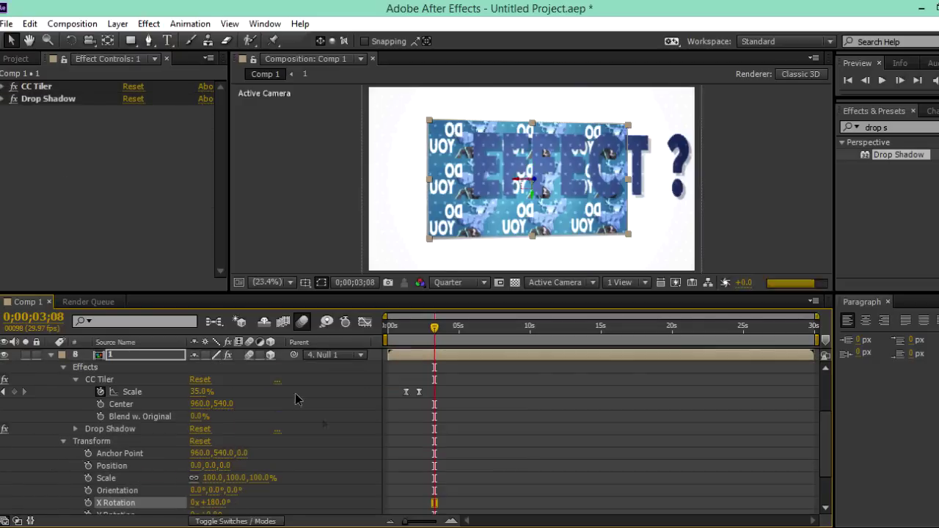
drag(215, 465, 360, 478)
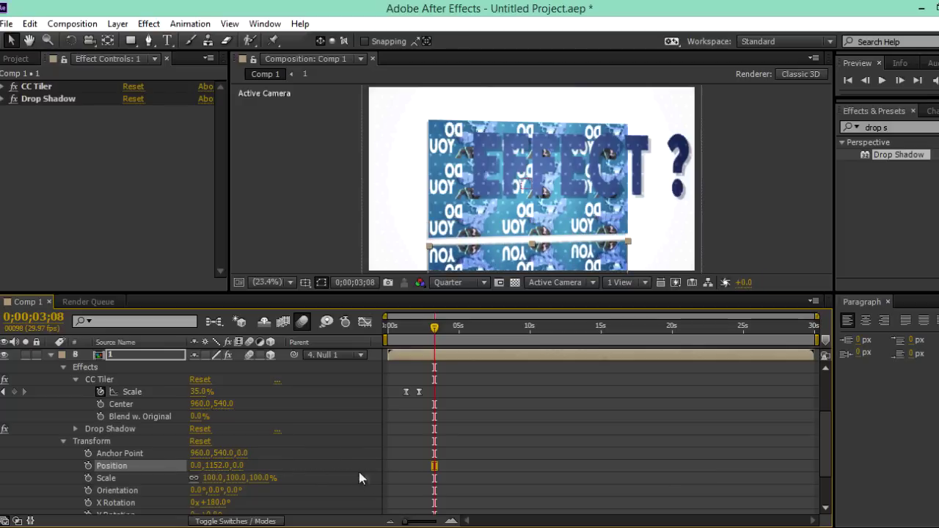
scroll(211, 498, down, 2)
key(Return)
Apply Fast Blur to the reflection with Blurriness 15.
click(891, 127)
text(fast bl)
drag(890, 167, 112, 213)
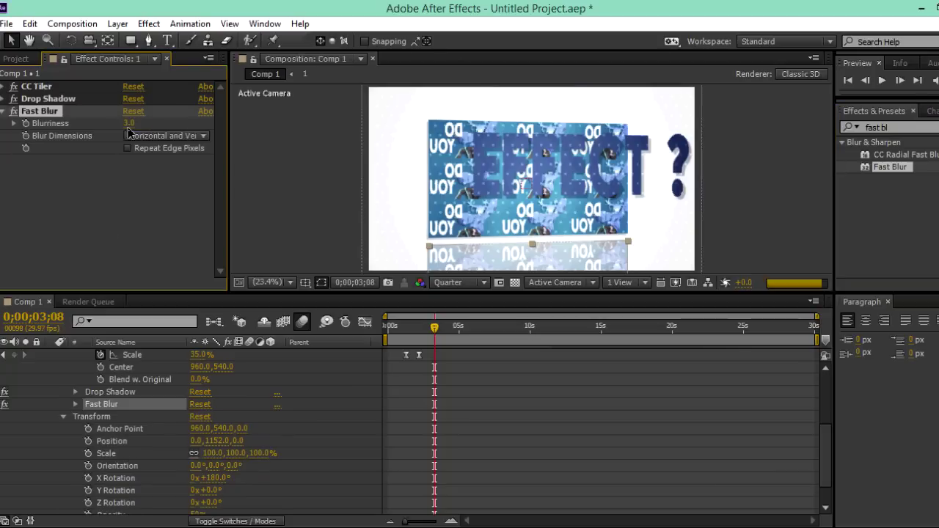
click(130, 123)
text(15)
click(306, 344)
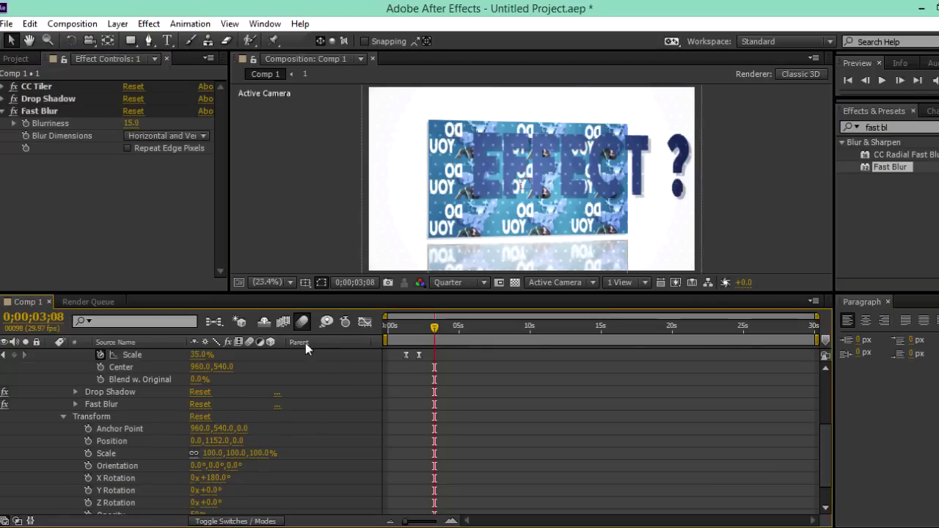
Set the reflection's opacity to 30% and preview the animation from the start.
scroll(209, 503, down, 2)
click(203, 483)
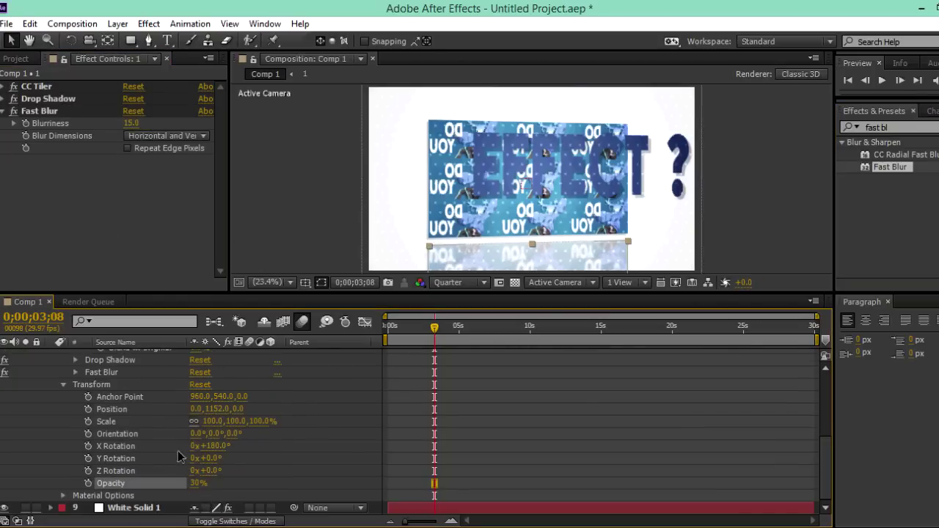
scroll(99, 420, up, 9)
key(u)
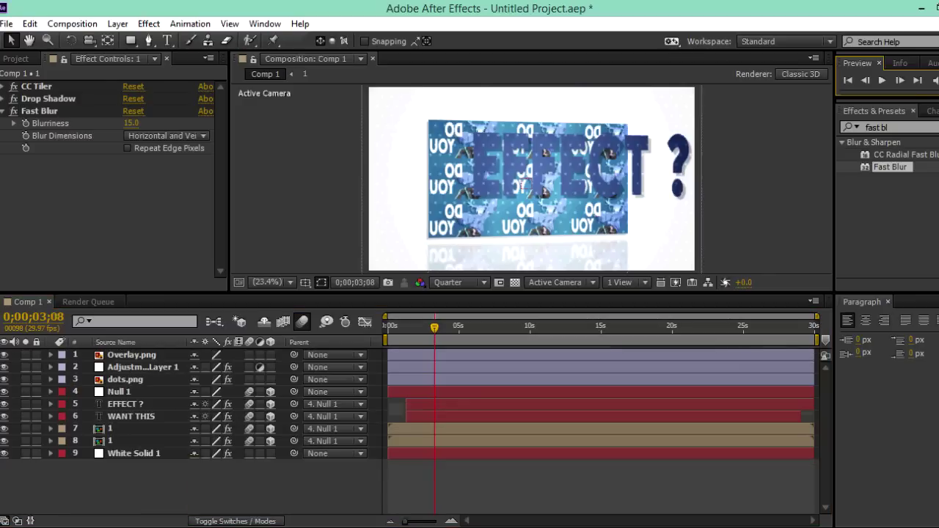
key(KP_0)
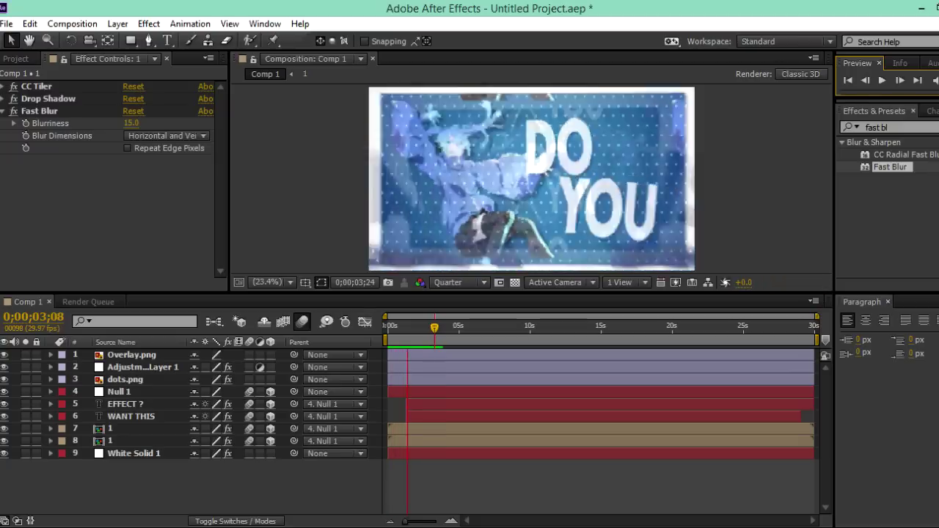
Stop the preview and select all of Null 1's transform keyframes.
key(space)
click(51, 404)
click(50, 361)
click(51, 392)
click(434, 471)
drag(434, 471, 400, 414)
Apply Easy Ease to Null 1's keyframes and lengthen their influence in the speed graph.
right_click(445, 431)
click(220, 469)
key(shift+F3)
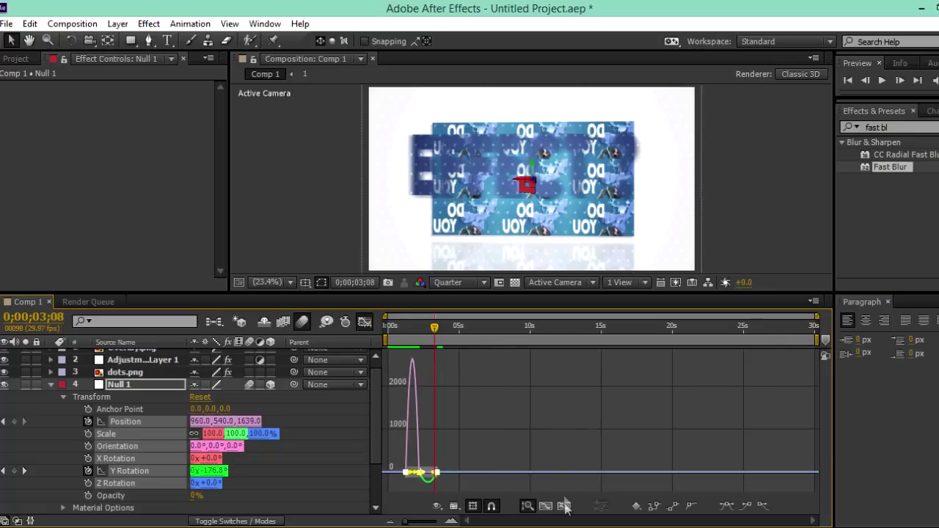
click(564, 505)
drag(780, 473, 692, 471)
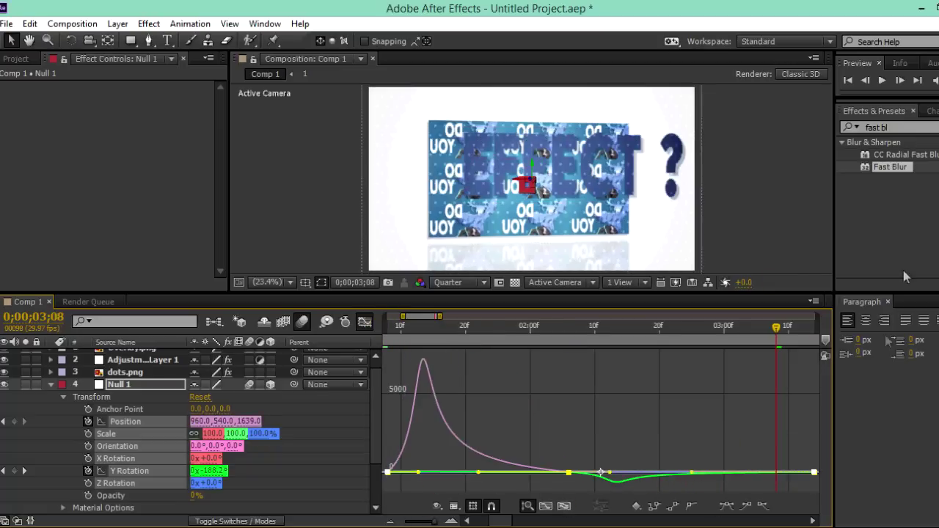